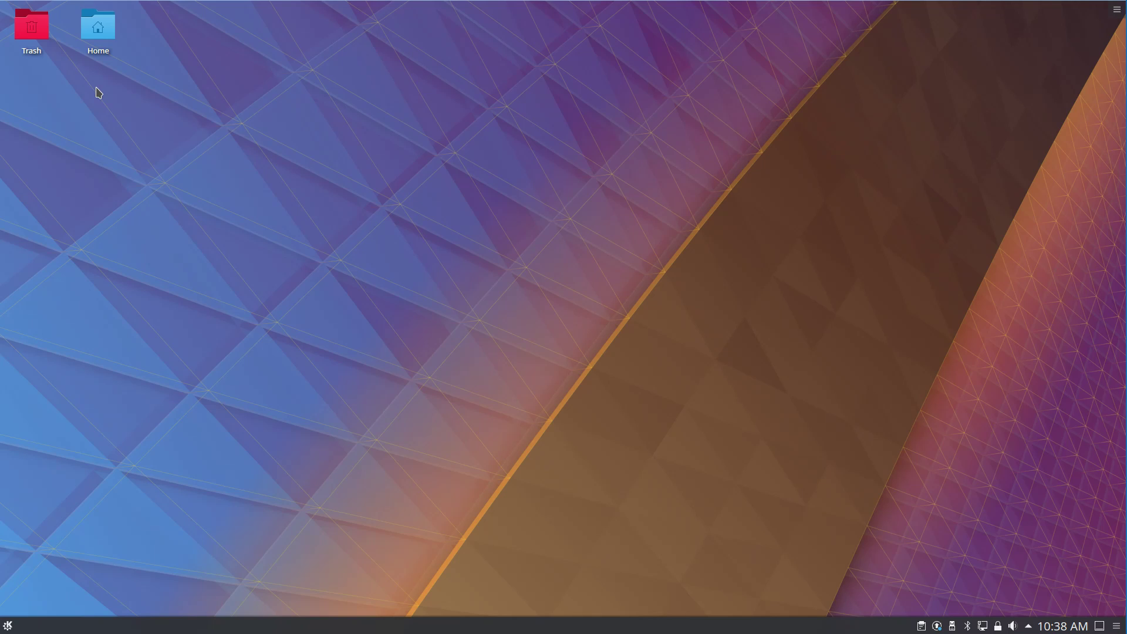
Open and close the application launcher several times
{"action": "left_click", "coordinate": [11, 625]}
{"action": "left_click", "coordinate": [10, 625]}
{"action": "left_click", "coordinate": [10, 625]}
{"action": "left_click", "coordinate": [11, 625]}
{"action": "left_click", "coordinate": [10, 626]}
Close the launcher, open Home in Dolphin and drag the window toward the screen centre
{"action": "left_click", "coordinate": [10, 625]}
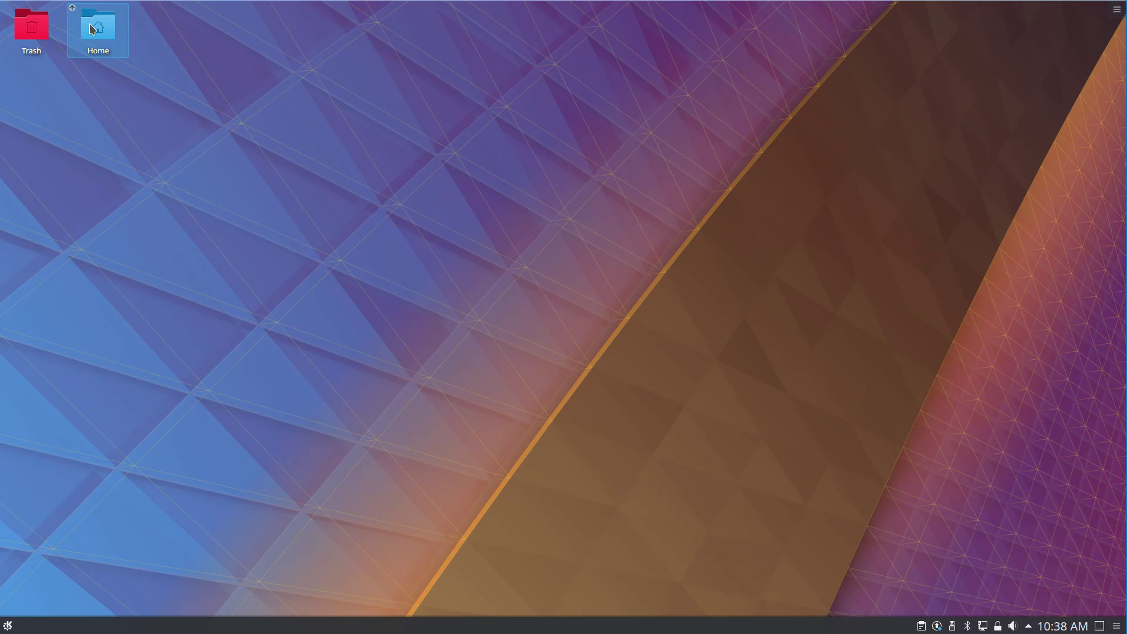
{"action": "left_click", "coordinate": [113, 38]}
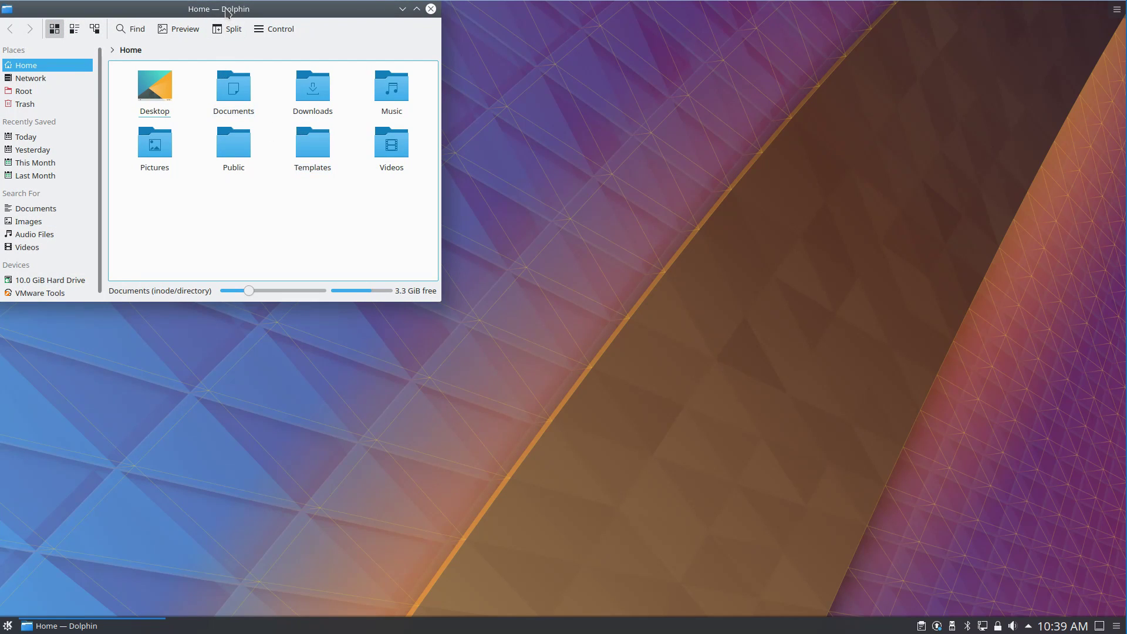
{"action": "left_click_drag", "start_coordinate": [227, 12], "coordinate": [399, 84]}
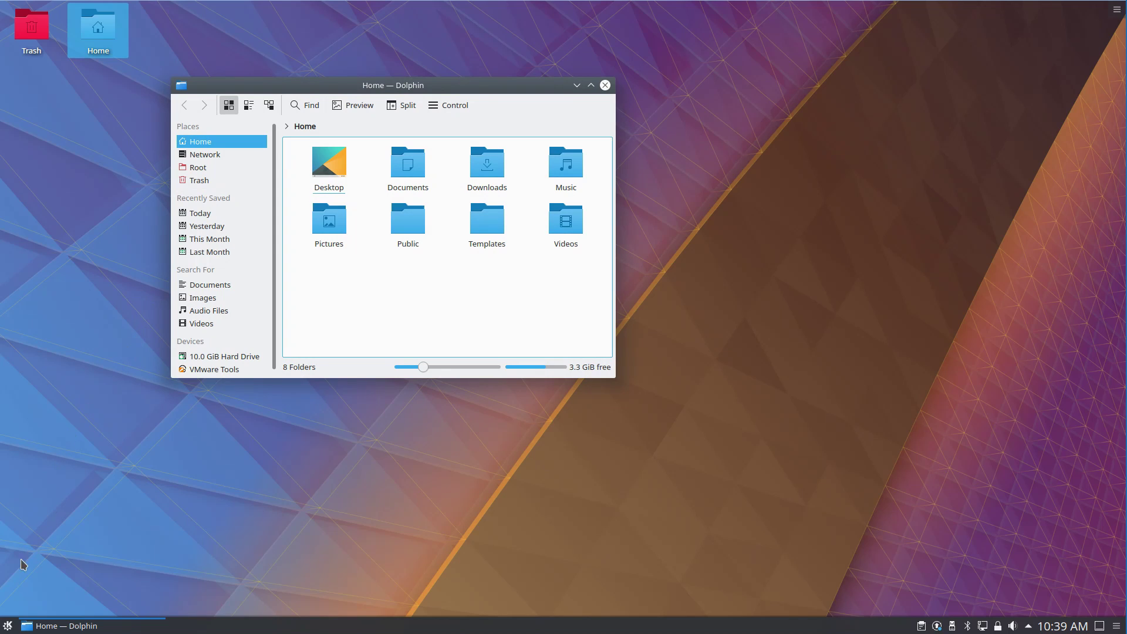
{"action": "right_click", "coordinate": [8, 624]}
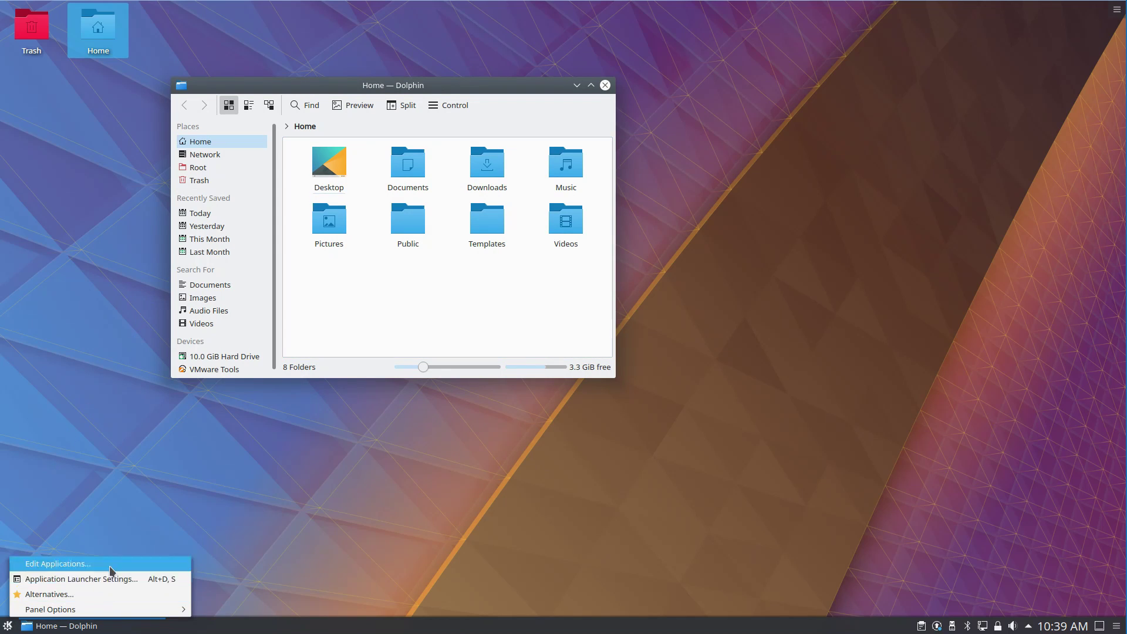
{"action": "left_click", "coordinate": [9, 626]}
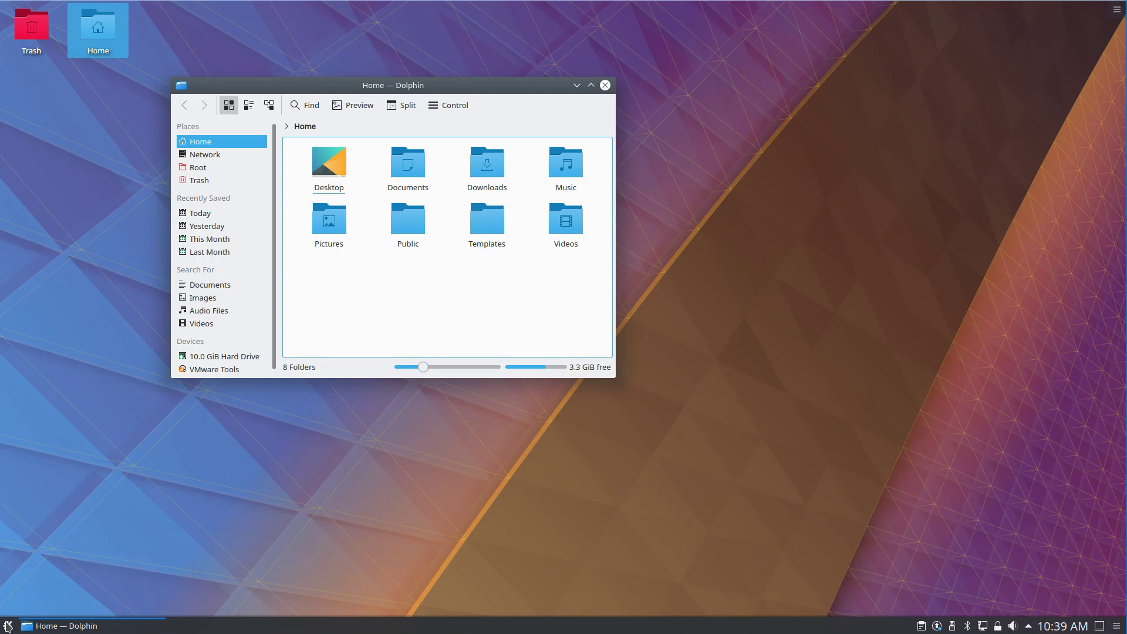
{"action": "left_click", "coordinate": [8, 626]}
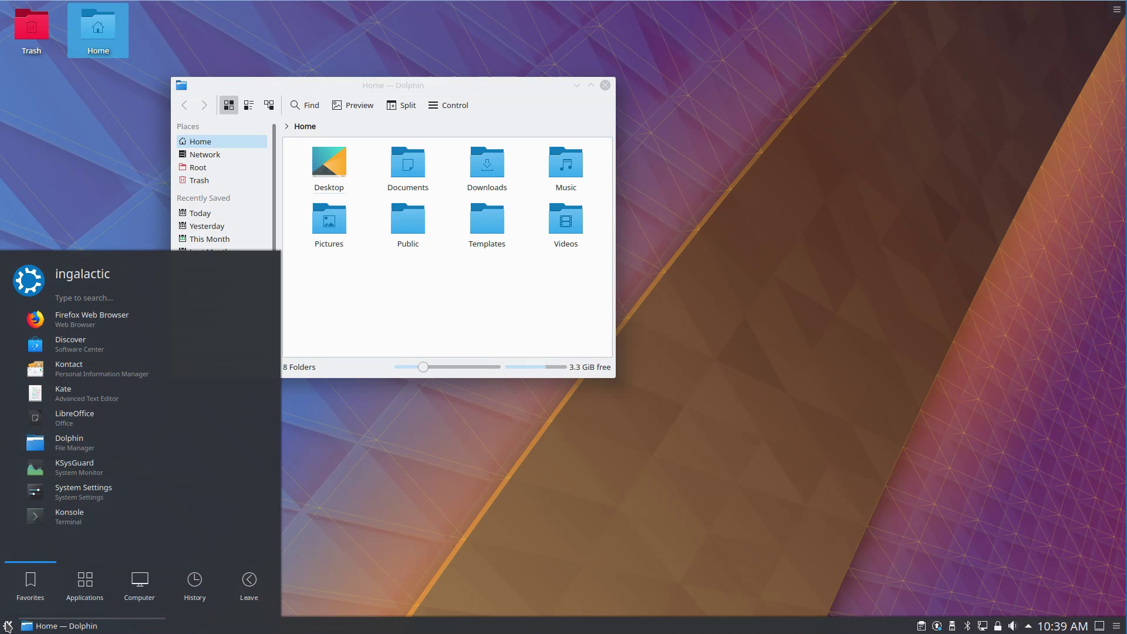
{"action": "left_click", "coordinate": [82, 582]}
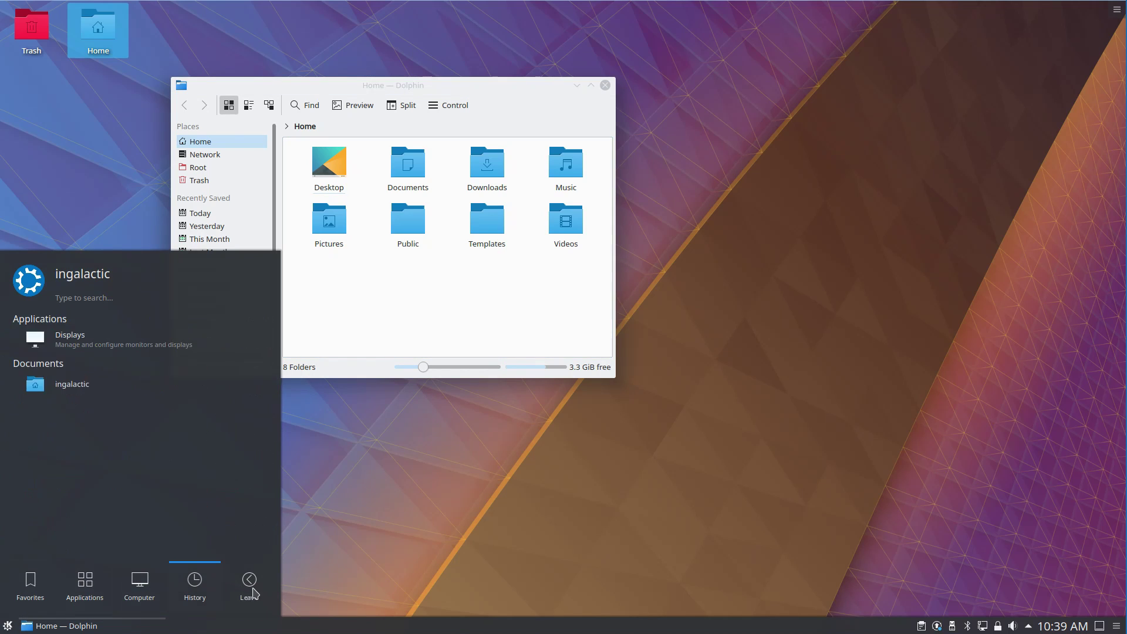
{"action": "mouse_move", "coordinate": [254, 587]}
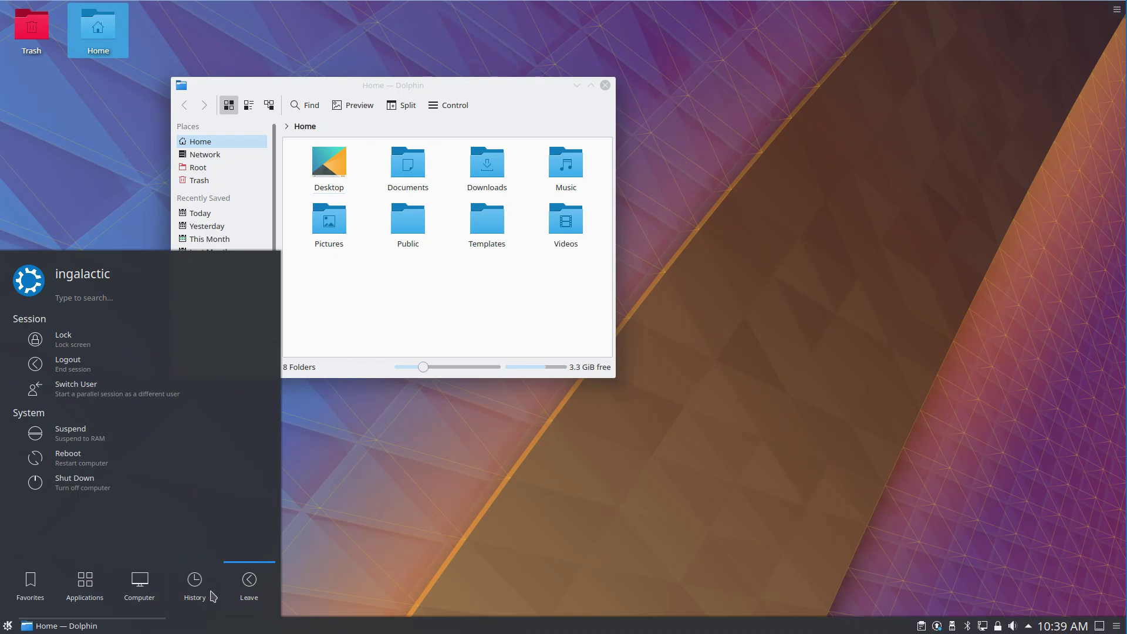
{"action": "right_click", "coordinate": [8, 626]}
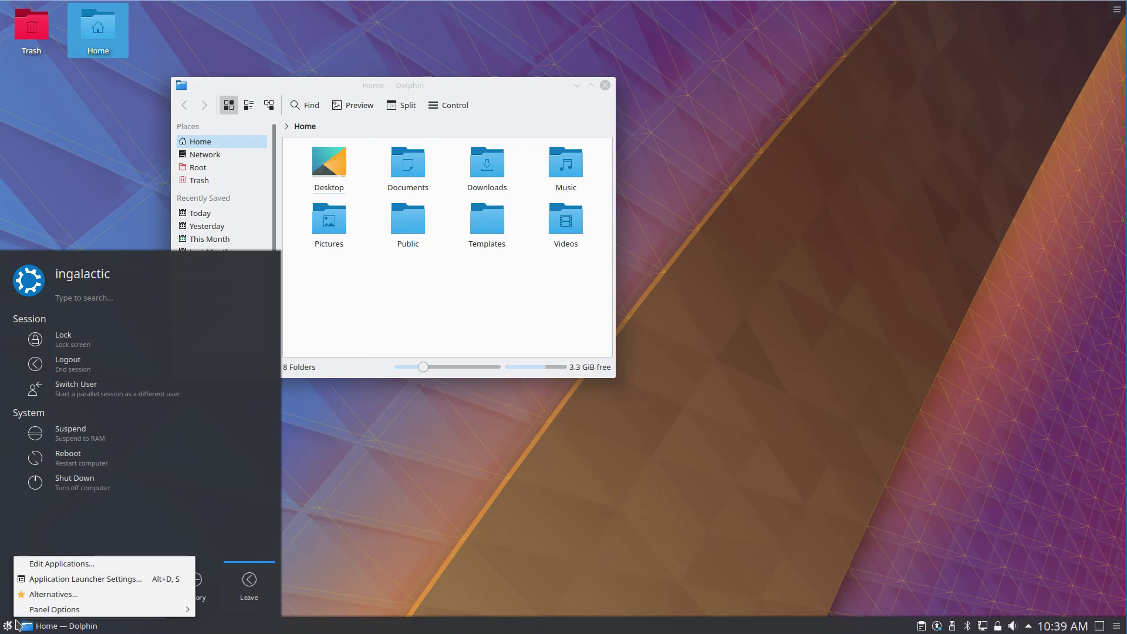
{"action": "left_click", "coordinate": [101, 576]}
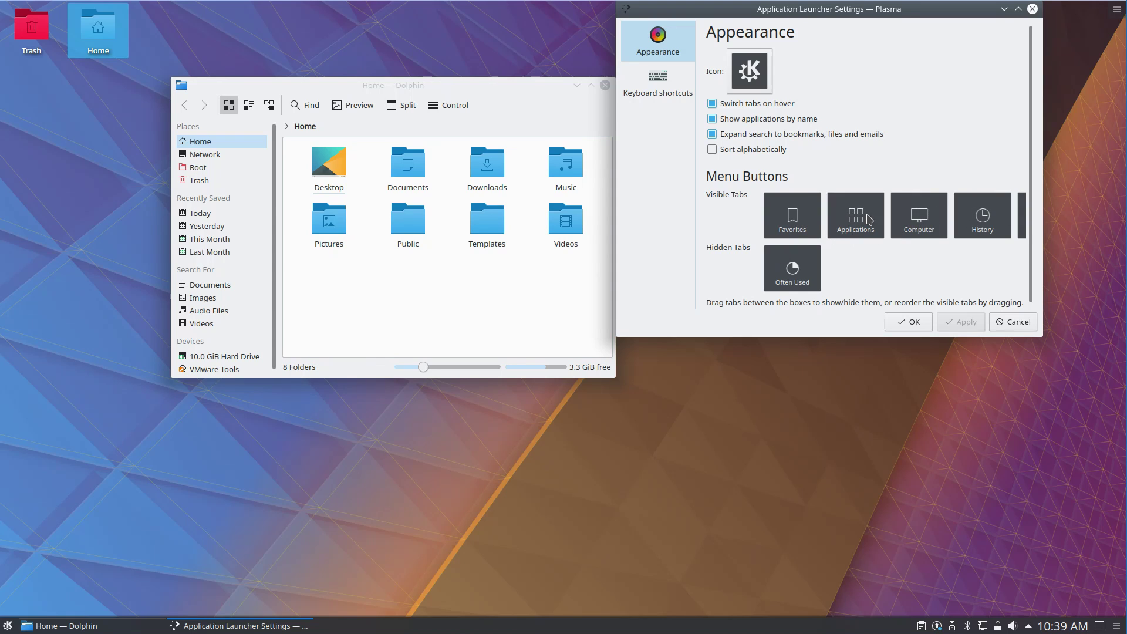
{"action": "left_click", "coordinate": [909, 323]}
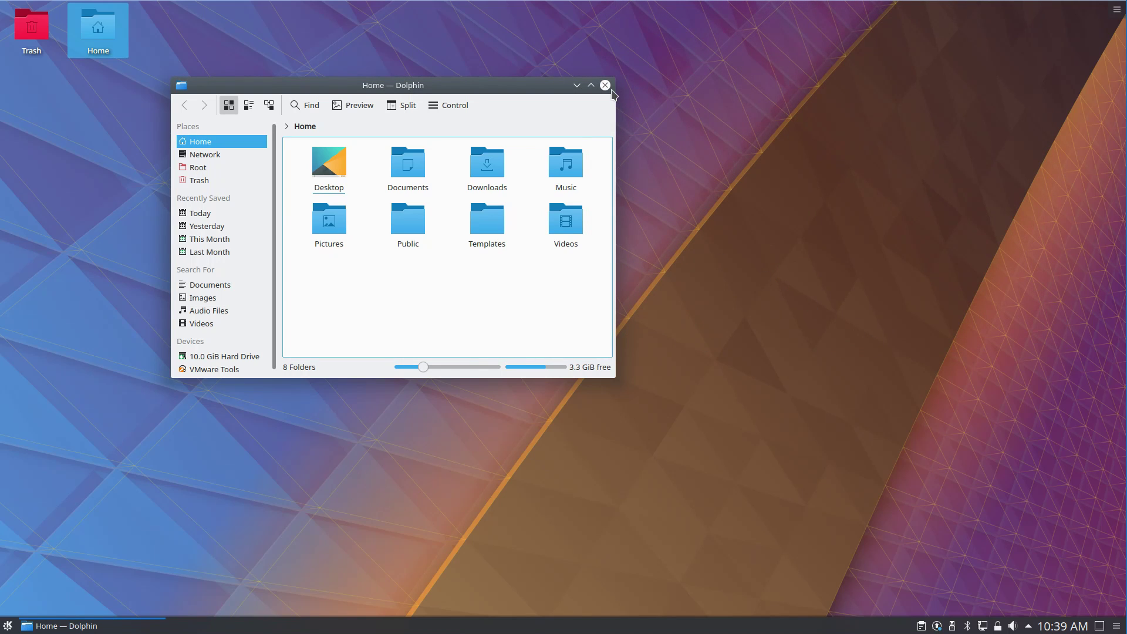
Close the Dolphin Home window and briefly view the system tray's clipboard history
{"action": "left_click", "coordinate": [605, 85]}
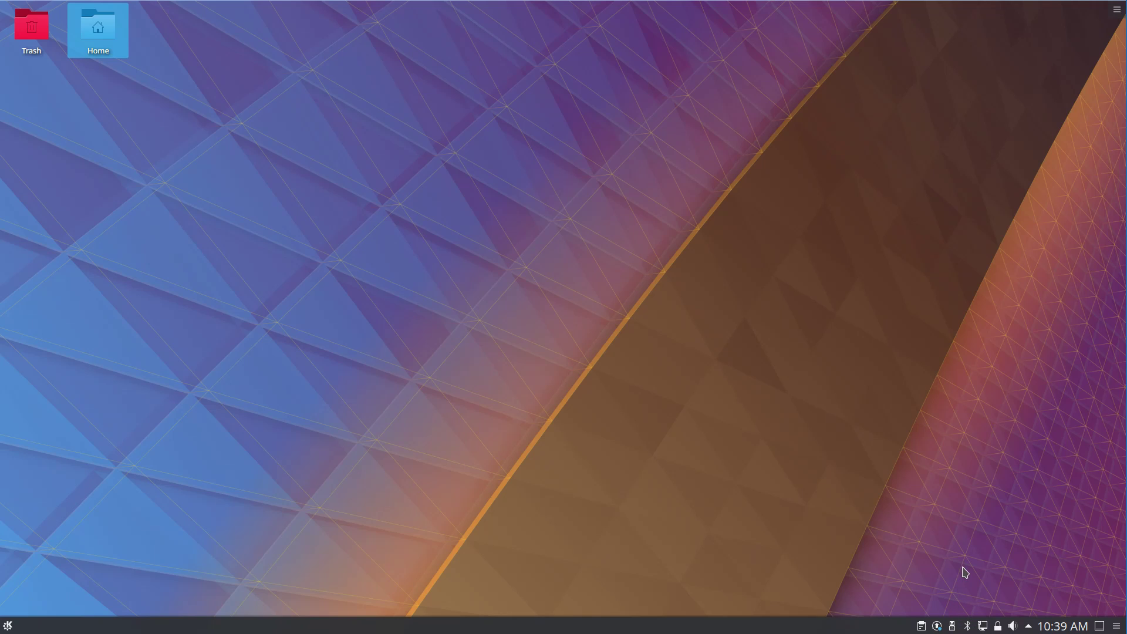
{"action": "left_click", "coordinate": [926, 627]}
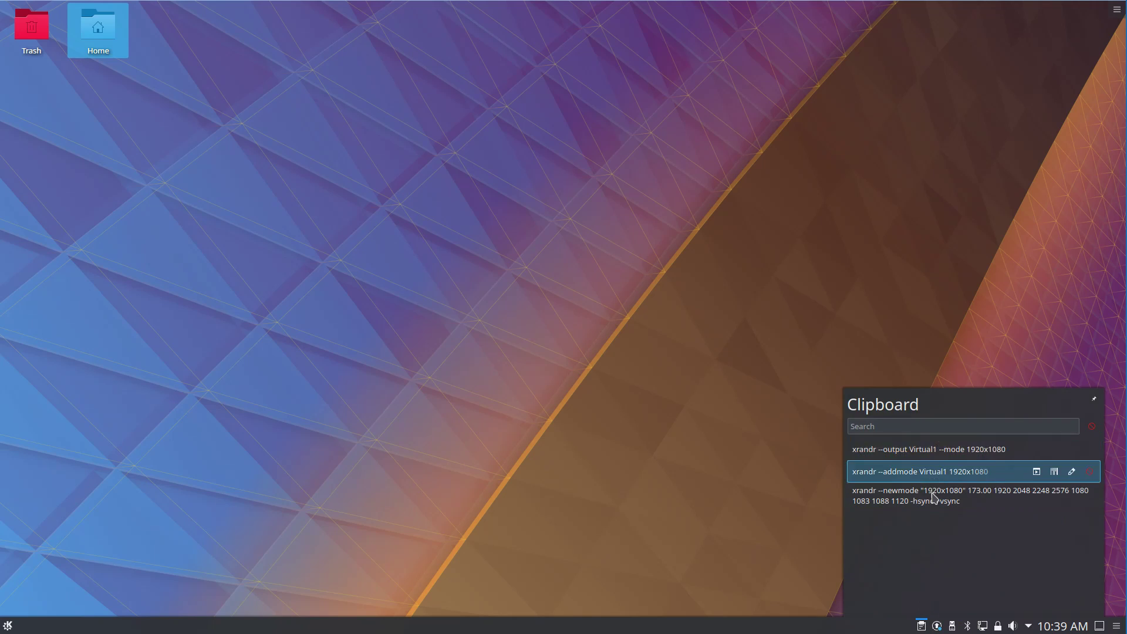
{"action": "left_click", "coordinate": [953, 282]}
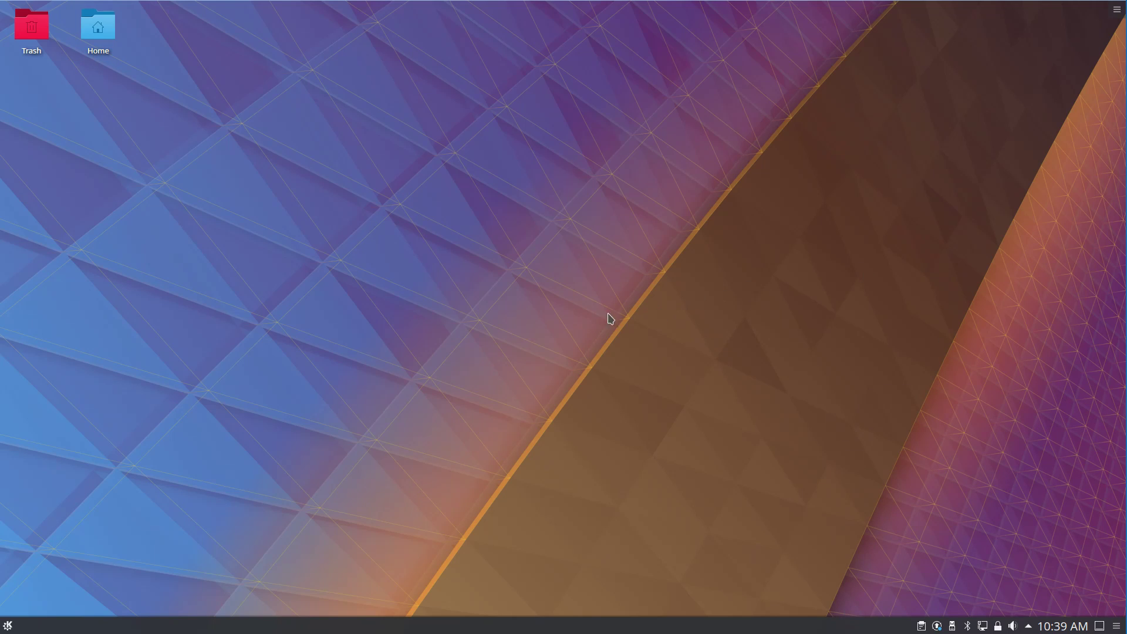
Launch Discover and browse the Accessories applications before returning to Featured
{"action": "left_click", "coordinate": [9, 624]}
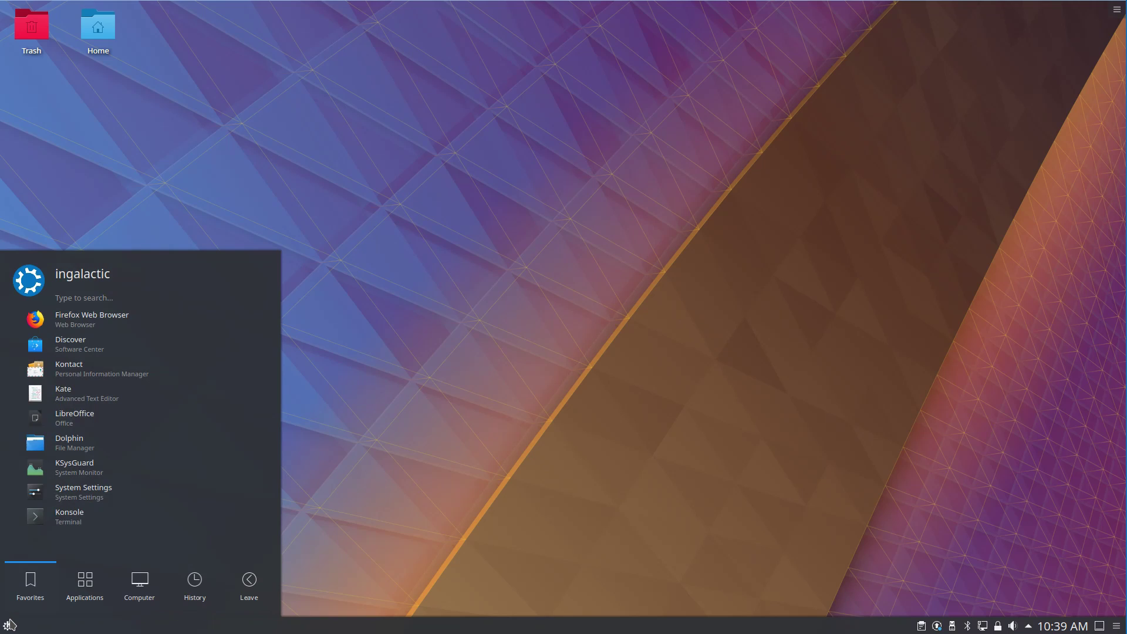
{"action": "left_click", "coordinate": [102, 346]}
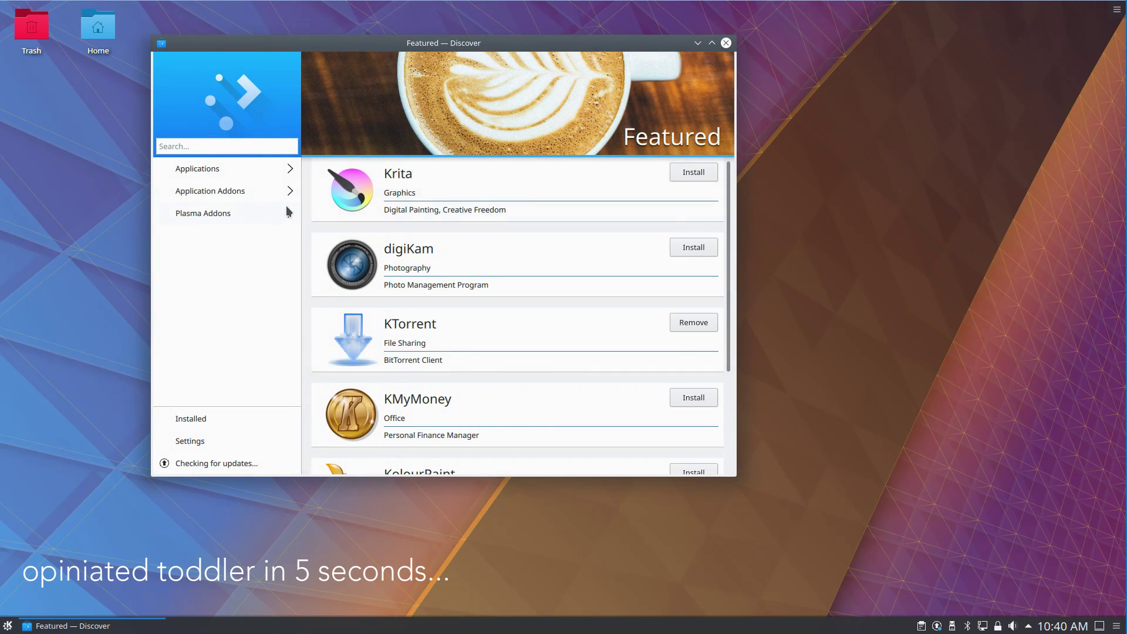
{"action": "left_click", "coordinate": [220, 169]}
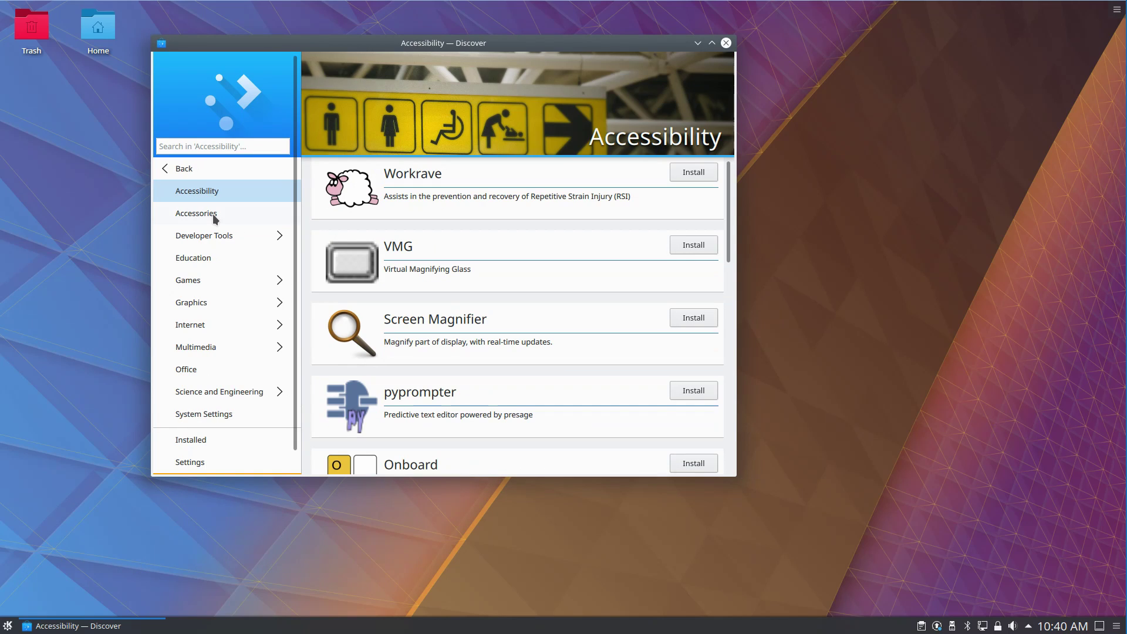
{"action": "left_click", "coordinate": [213, 219]}
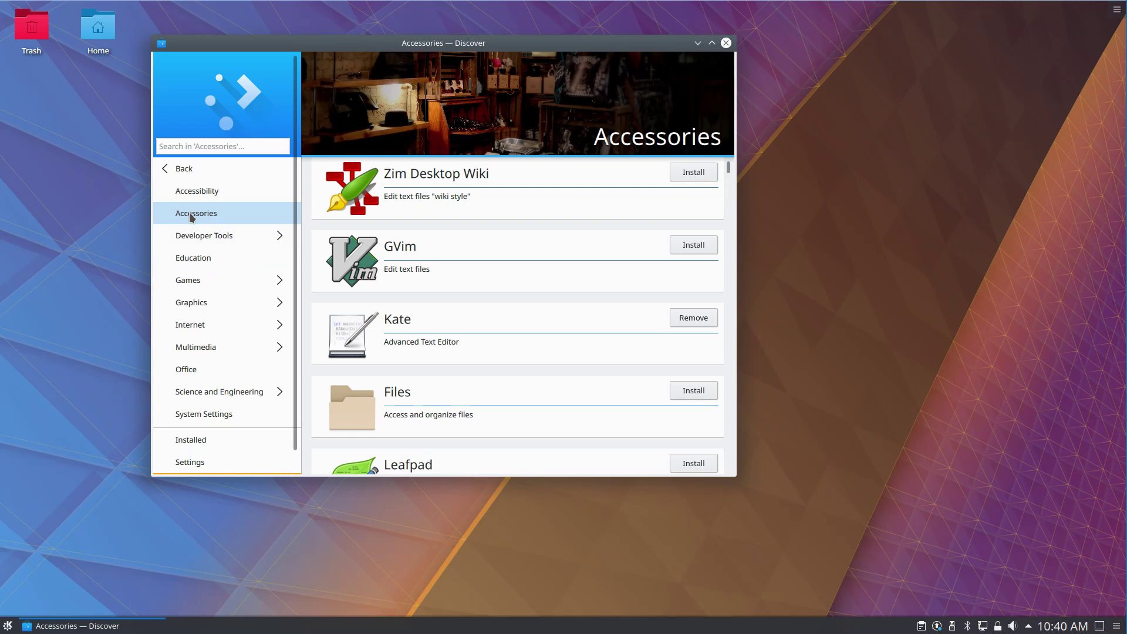
{"action": "left_click", "coordinate": [183, 169]}
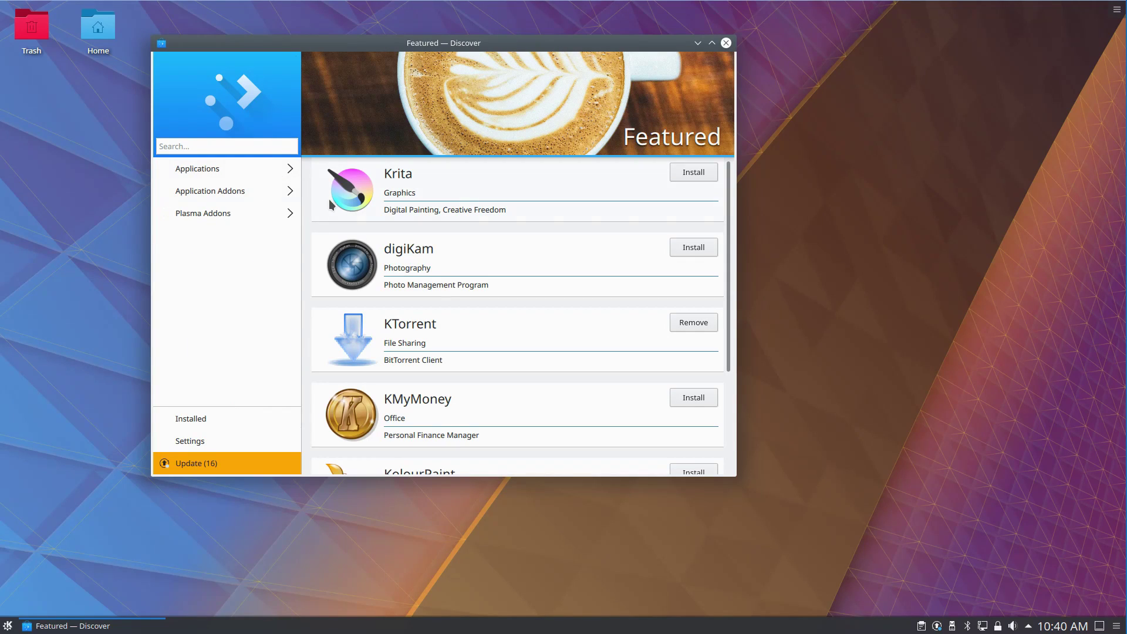
{"action": "scroll", "coordinate": [435, 231], "scroll_direction": "down", "scroll_amount": 4}
{"action": "scroll", "coordinate": [436, 231], "scroll_direction": "up", "scroll_amount": 4}
View Krita's details page and user reviews, then switch between Applications and Featured
{"action": "left_click", "coordinate": [386, 192]}
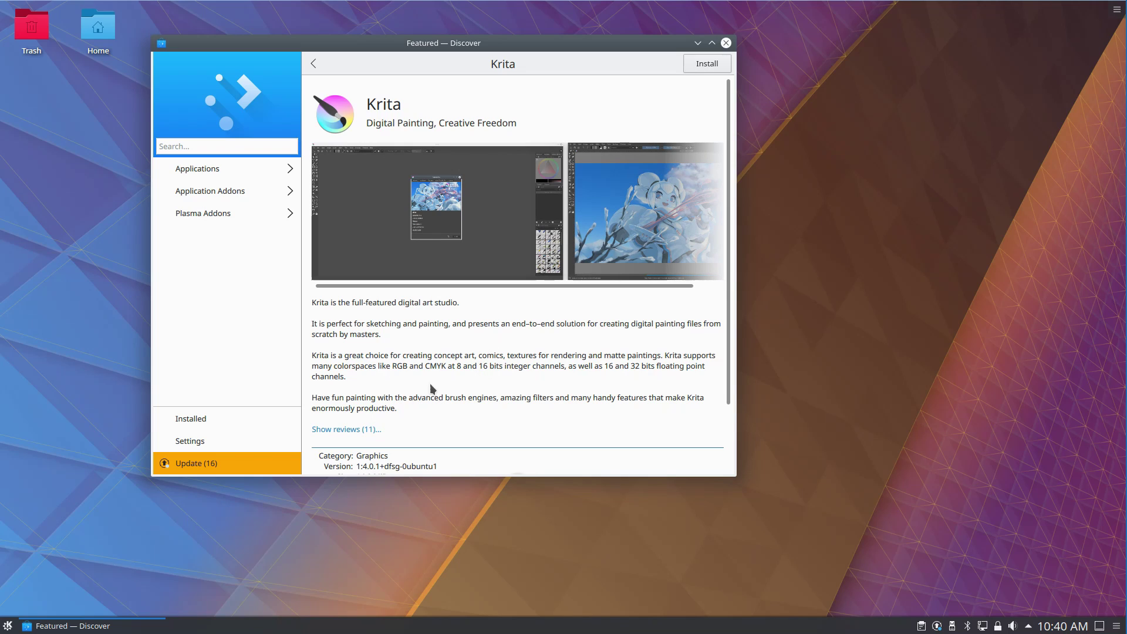
{"action": "left_click", "coordinate": [359, 430]}
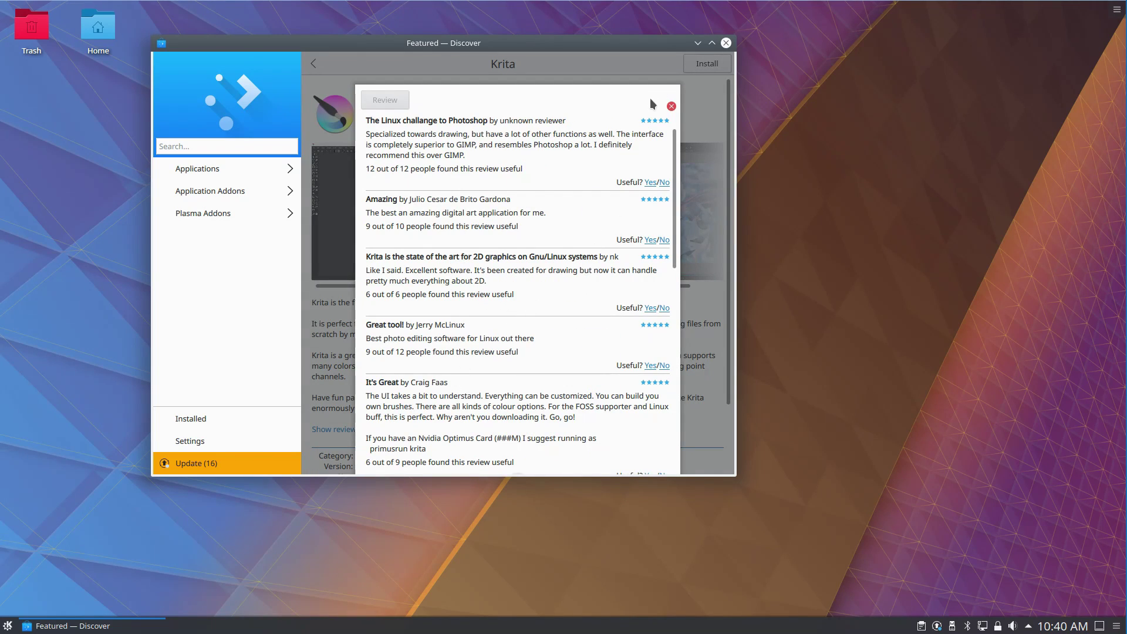
{"action": "left_click", "coordinate": [671, 107]}
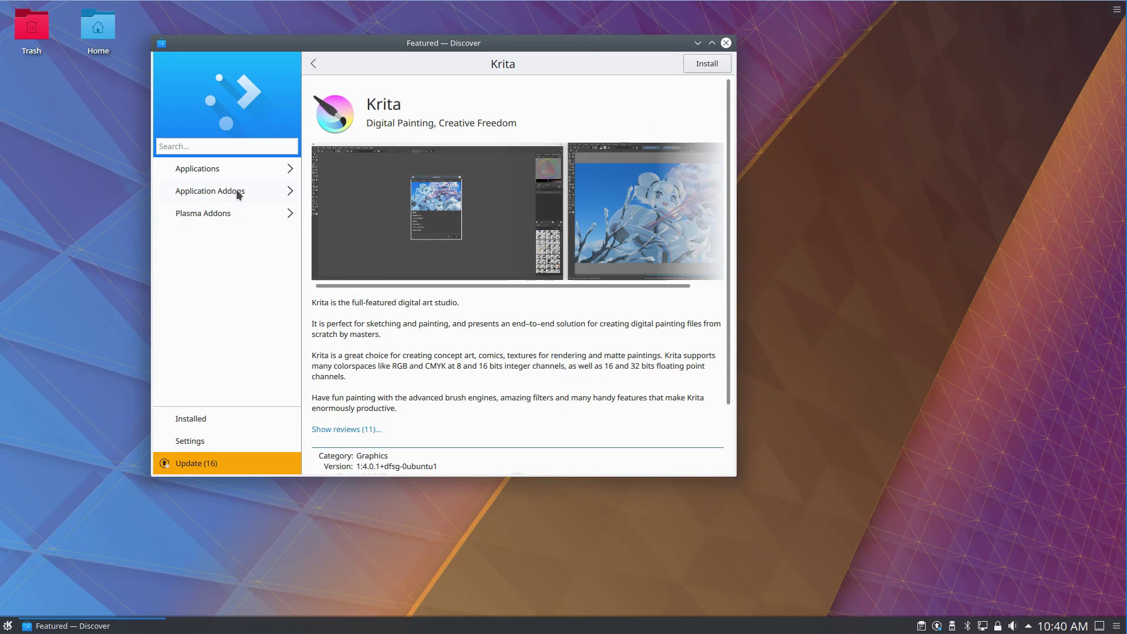
{"action": "left_click", "coordinate": [223, 172]}
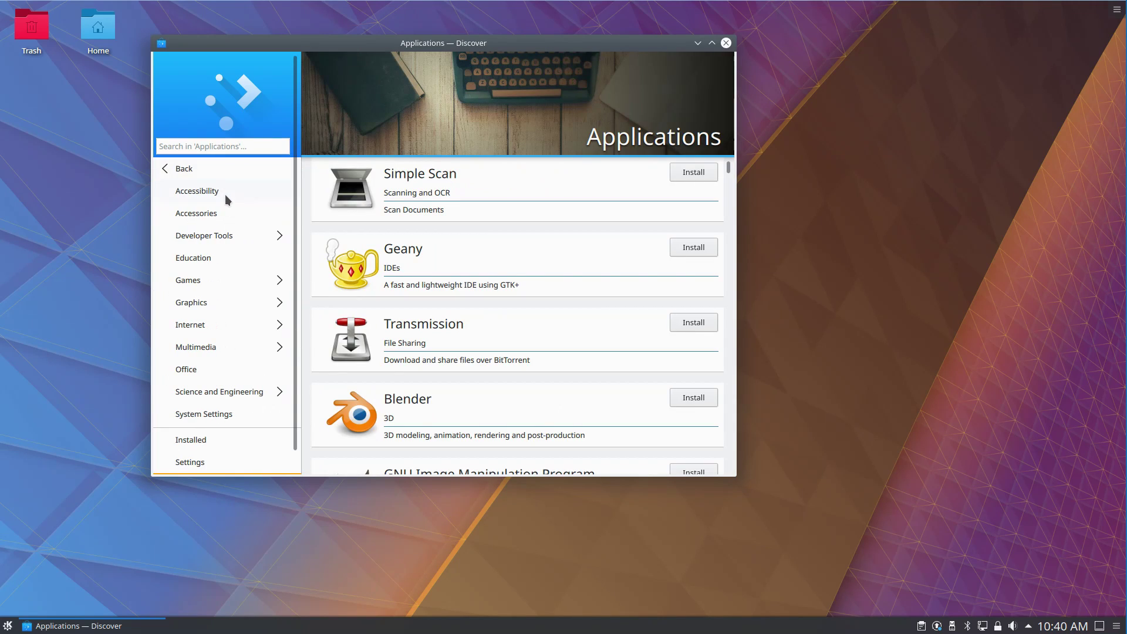
{"action": "left_click", "coordinate": [183, 170]}
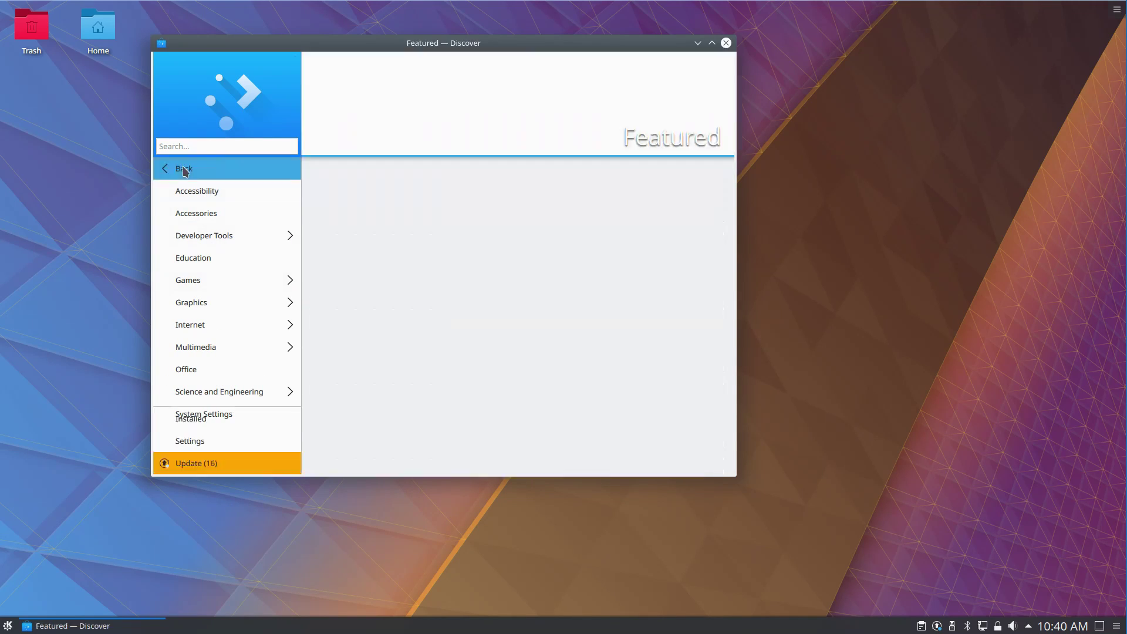
{"action": "left_click", "coordinate": [219, 171]}
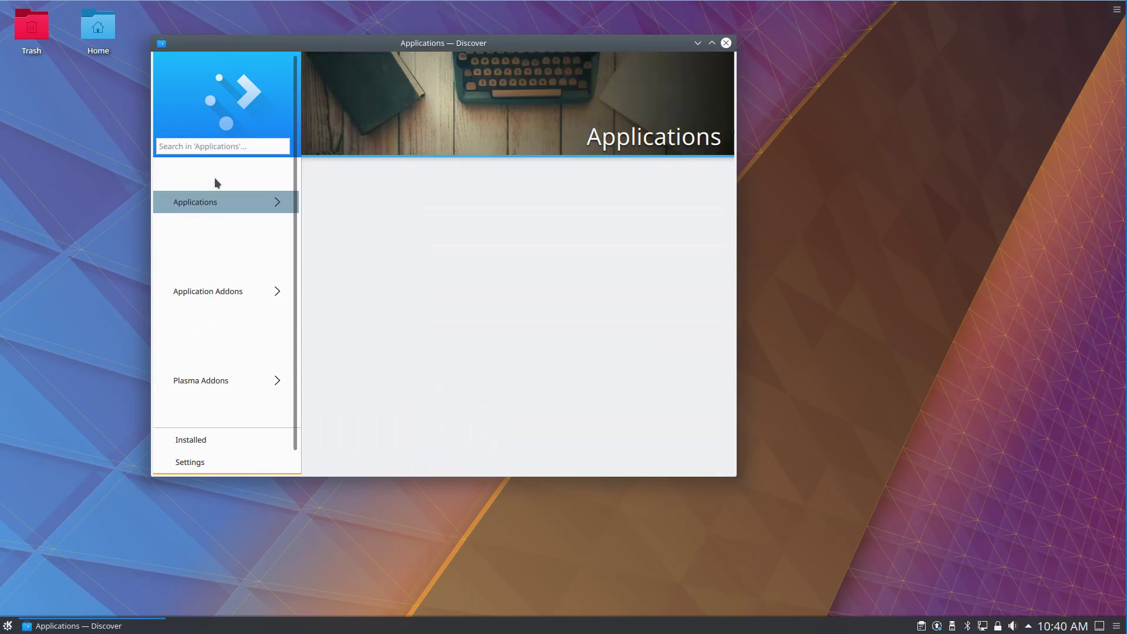
{"action": "left_click", "coordinate": [182, 171]}
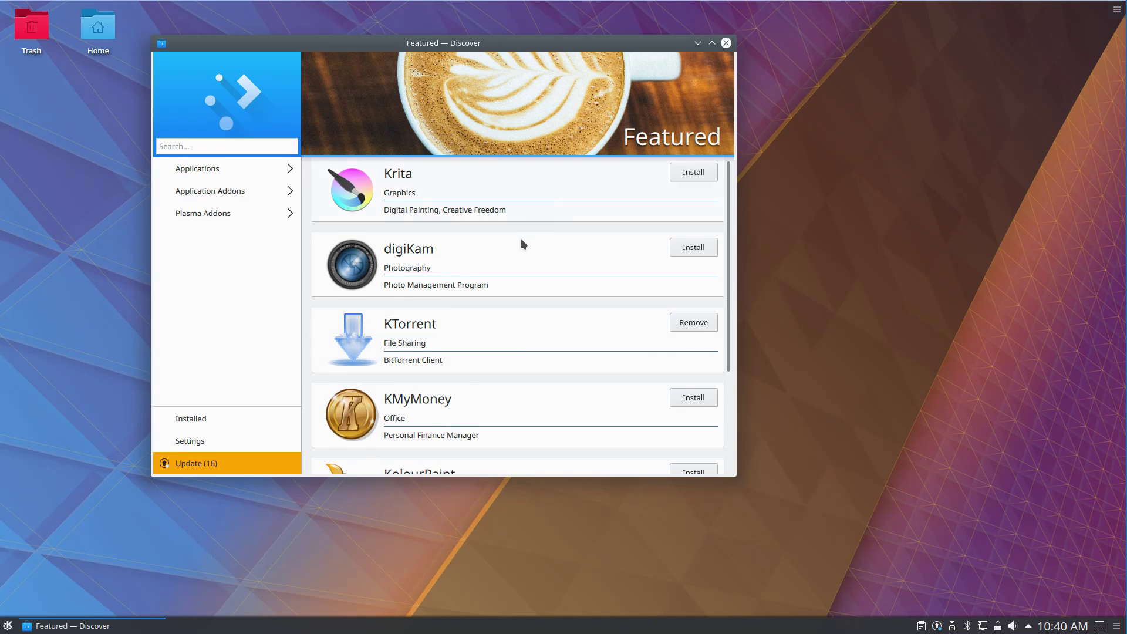
Open digiKam's details page from the Featured list, then close Discover
{"action": "scroll", "coordinate": [499, 250], "scroll_direction": "down", "scroll_amount": 1}
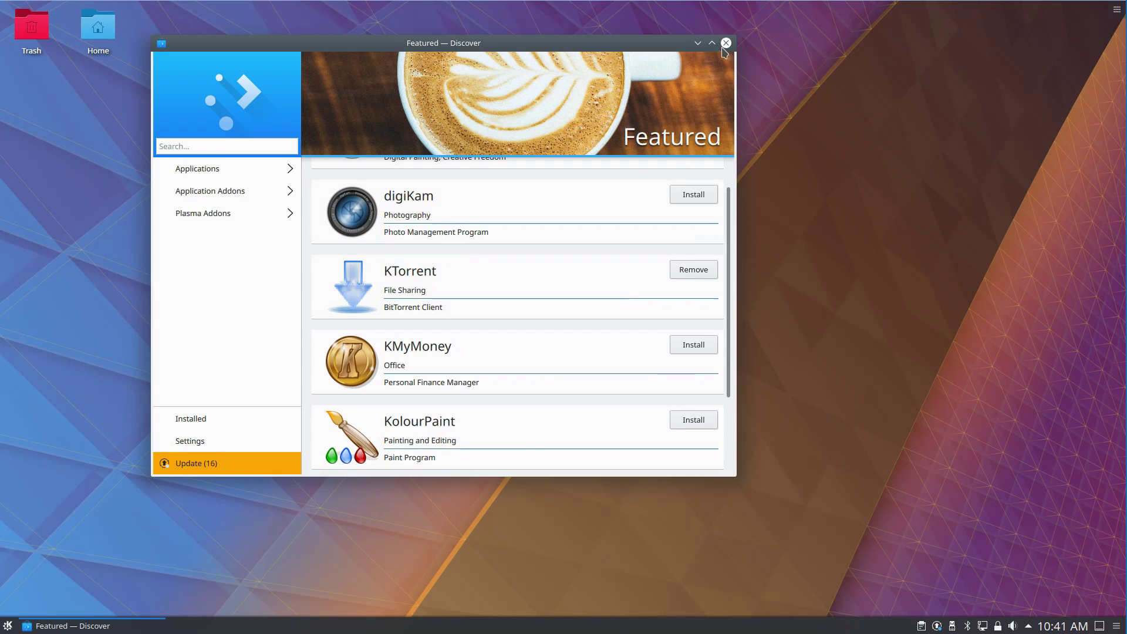
{"action": "scroll", "coordinate": [436, 235], "scroll_direction": "down", "scroll_amount": 1}
{"action": "scroll", "coordinate": [435, 230], "scroll_direction": "up", "scroll_amount": 1}
{"action": "left_click", "coordinate": [490, 259]}
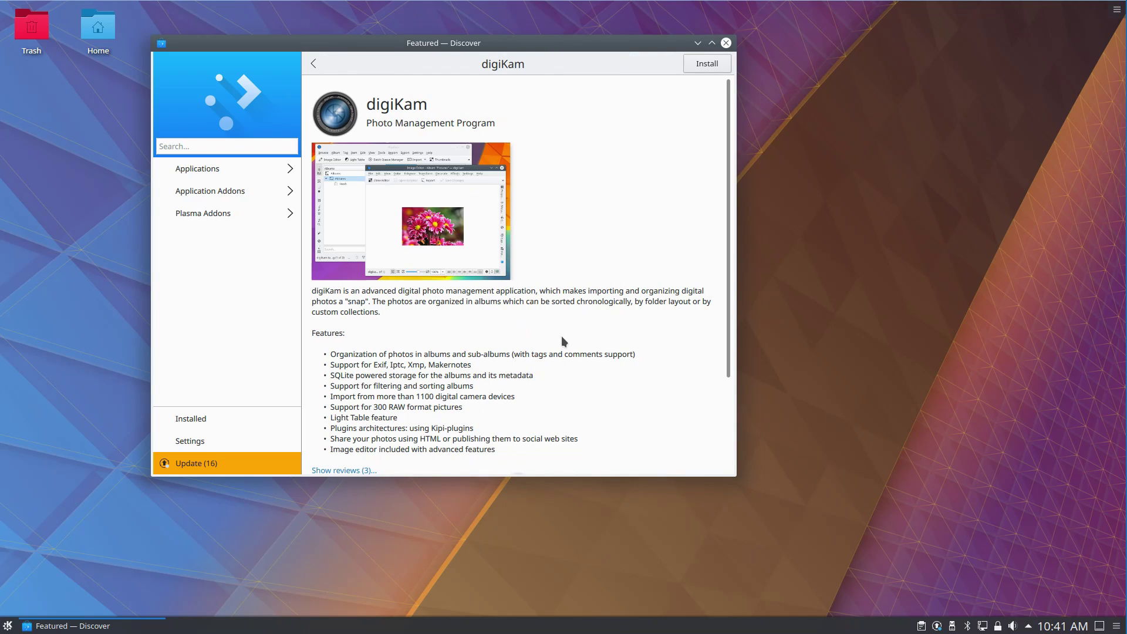
{"action": "left_click", "coordinate": [726, 43]}
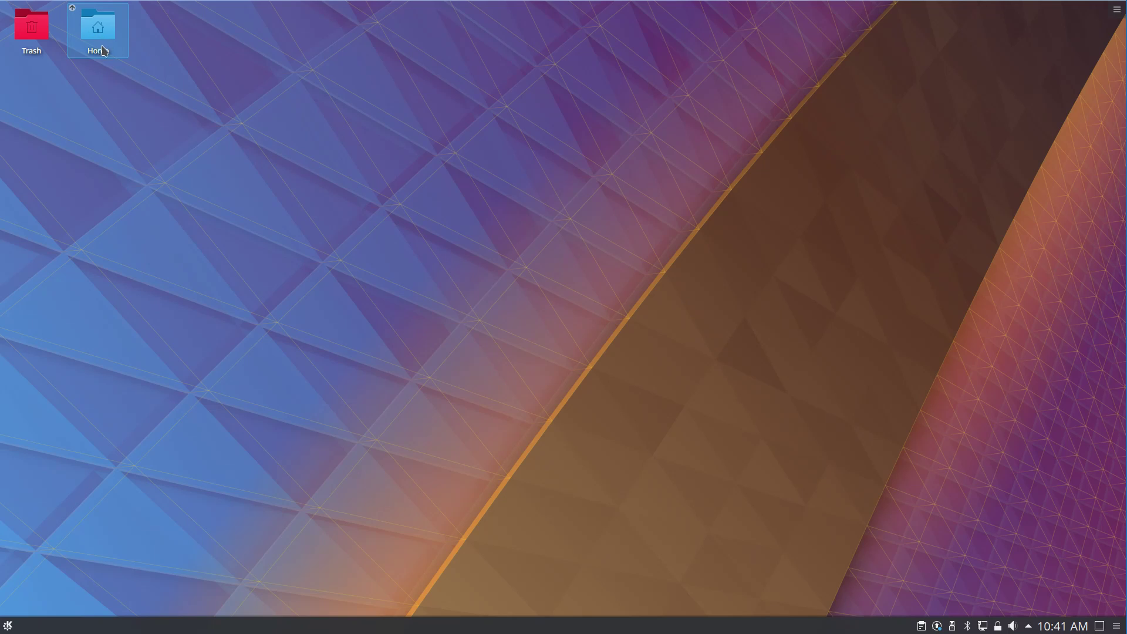
{"action": "left_click_drag", "start_coordinate": [103, 45], "coordinate": [174, 112]}
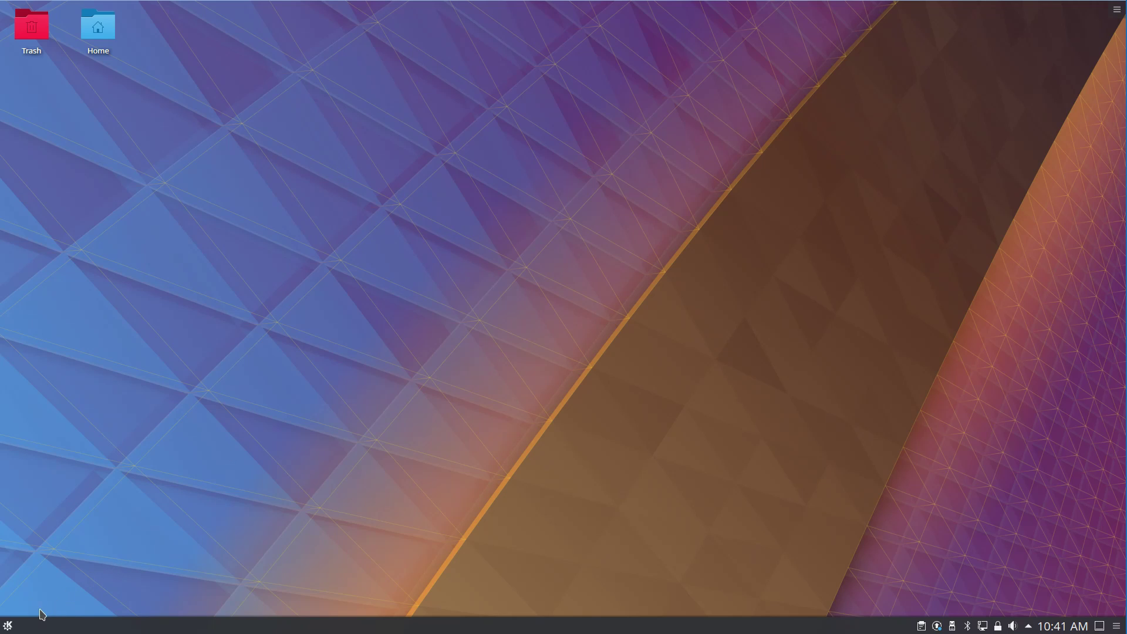
{"action": "left_click", "coordinate": [9, 624]}
{"action": "left_click", "coordinate": [128, 326]}
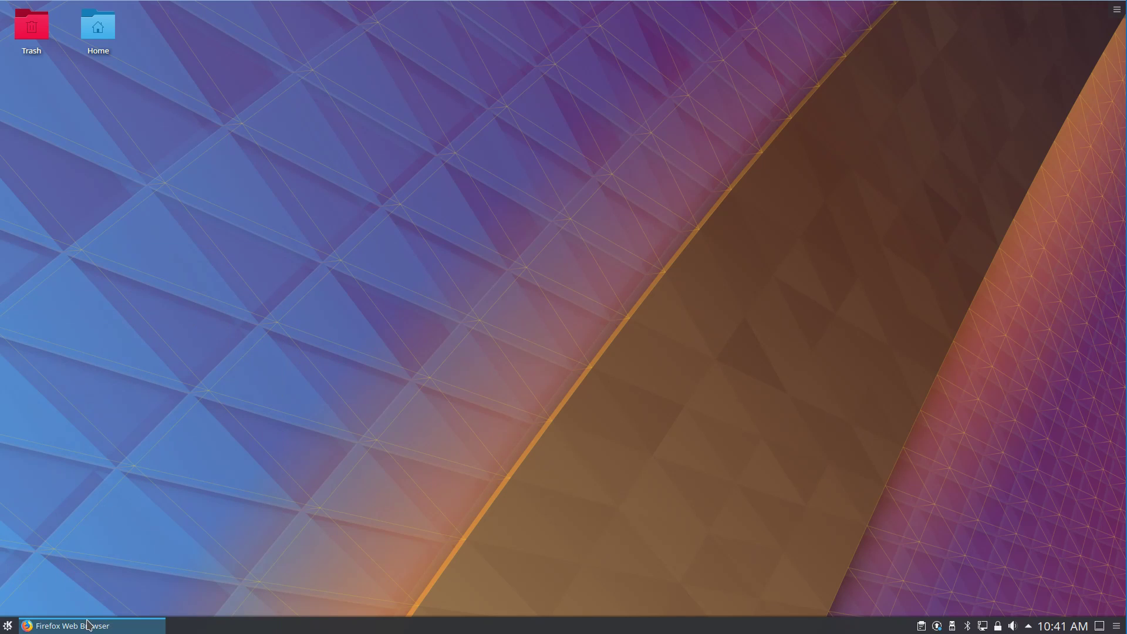
{"action": "right_click", "coordinate": [88, 624]}
{"action": "left_click", "coordinate": [223, 492]}
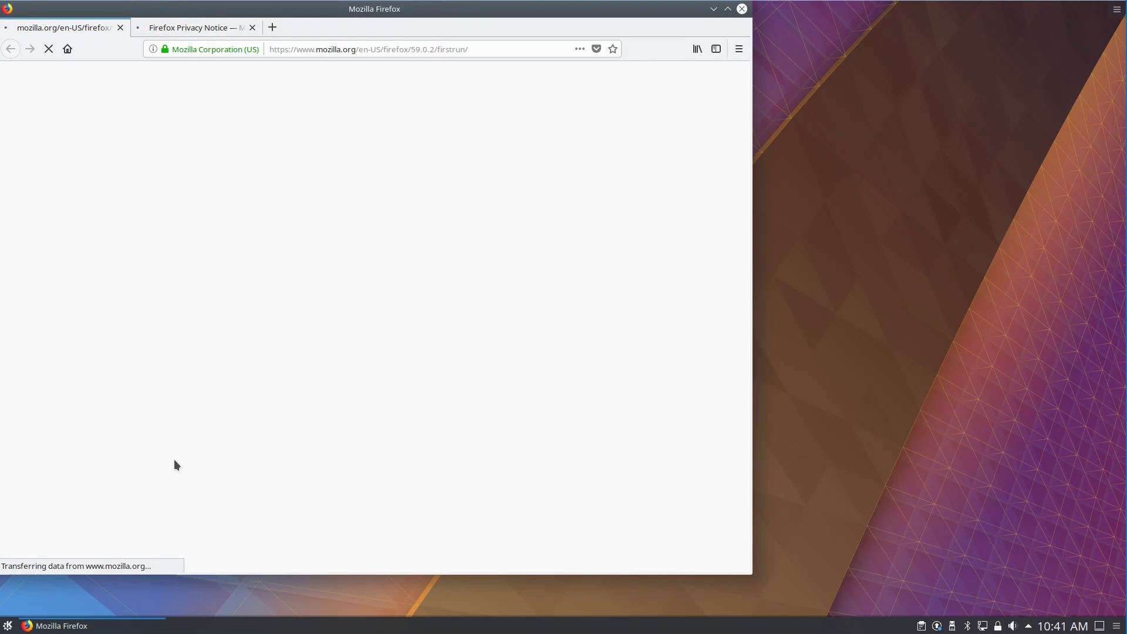
{"action": "right_click", "coordinate": [117, 625]}
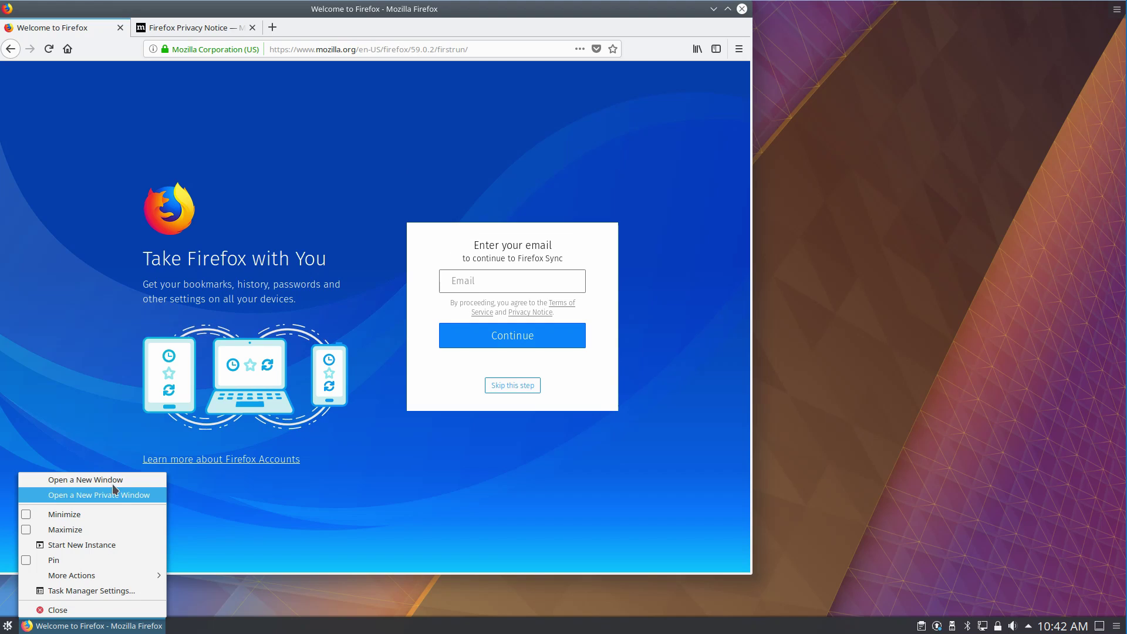
{"action": "left_click", "coordinate": [741, 10]}
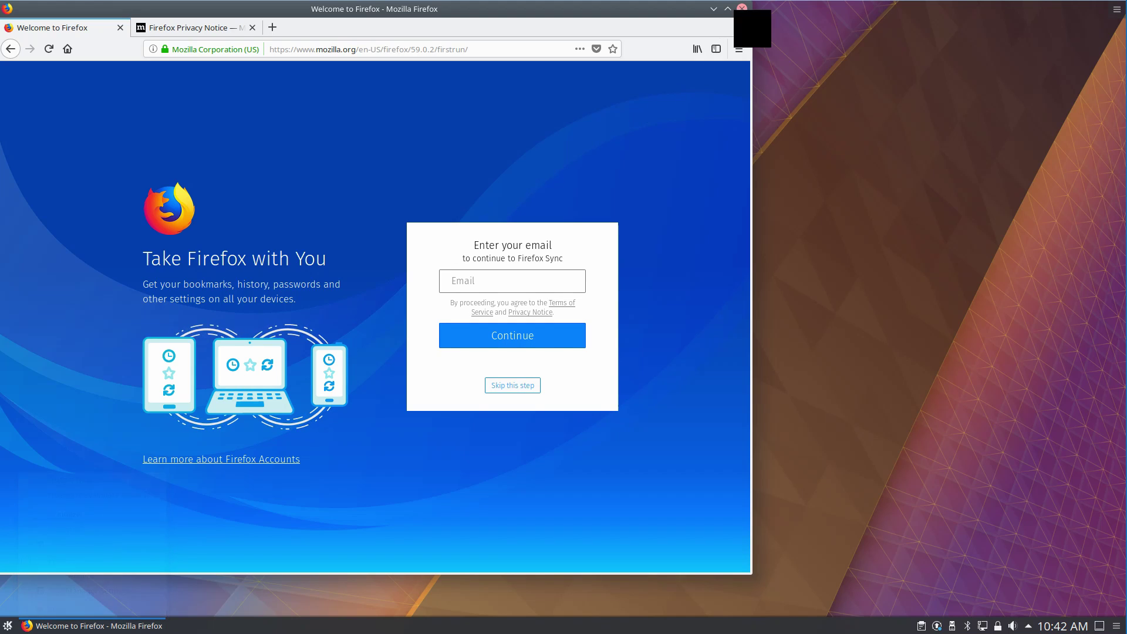
{"action": "left_click", "coordinate": [741, 9]}
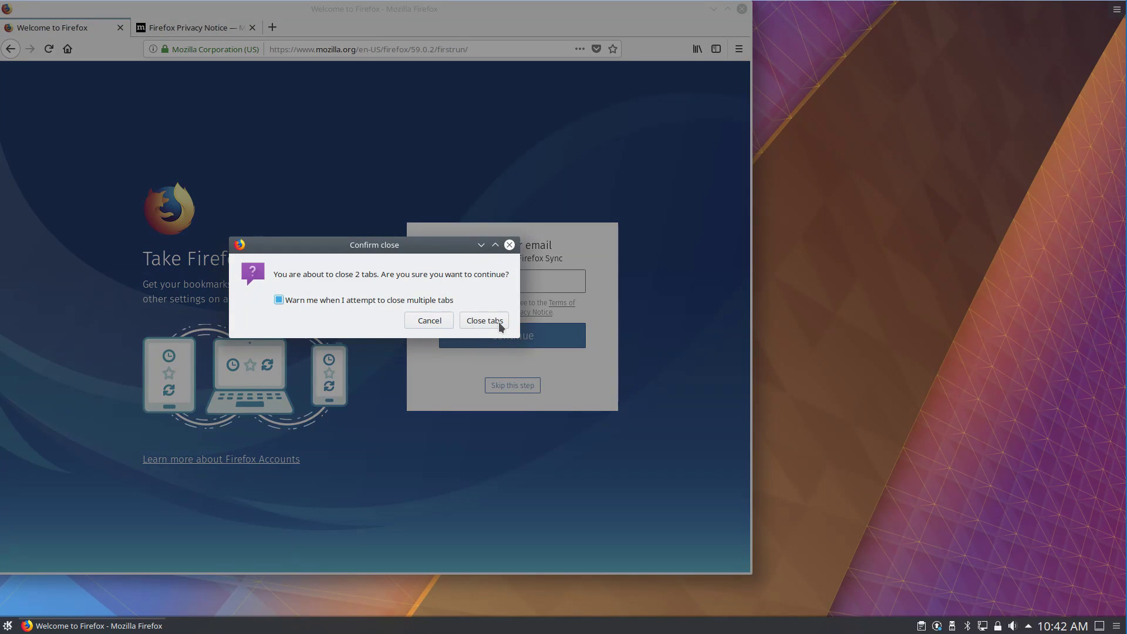
{"action": "left_click", "coordinate": [498, 322]}
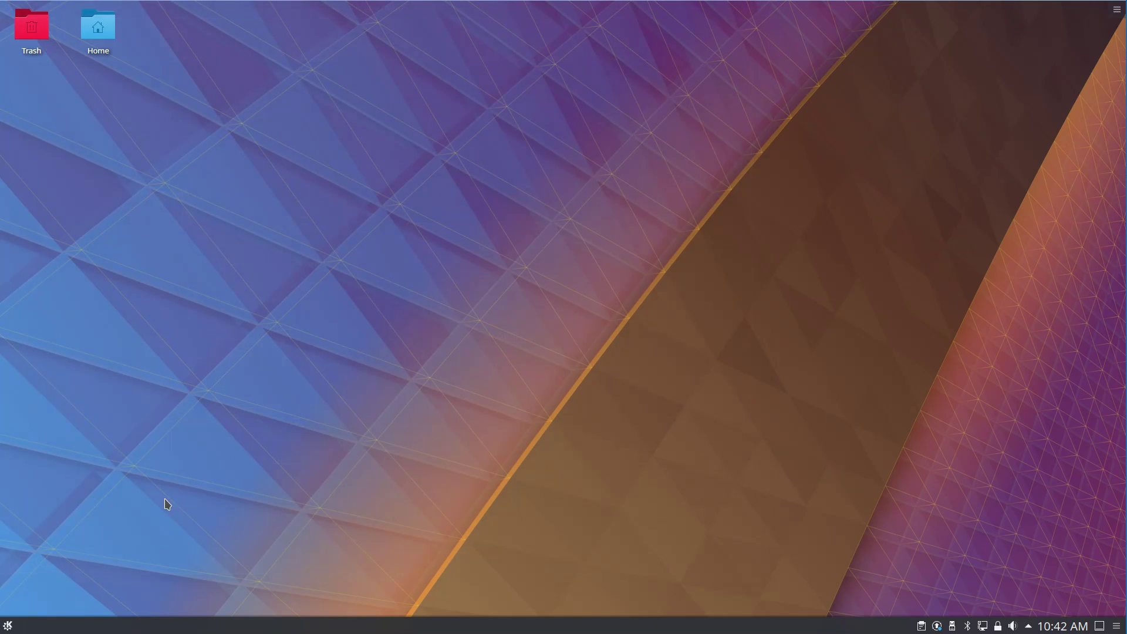
{"action": "left_click", "coordinate": [9, 625]}
{"action": "left_click", "coordinate": [84, 593]}
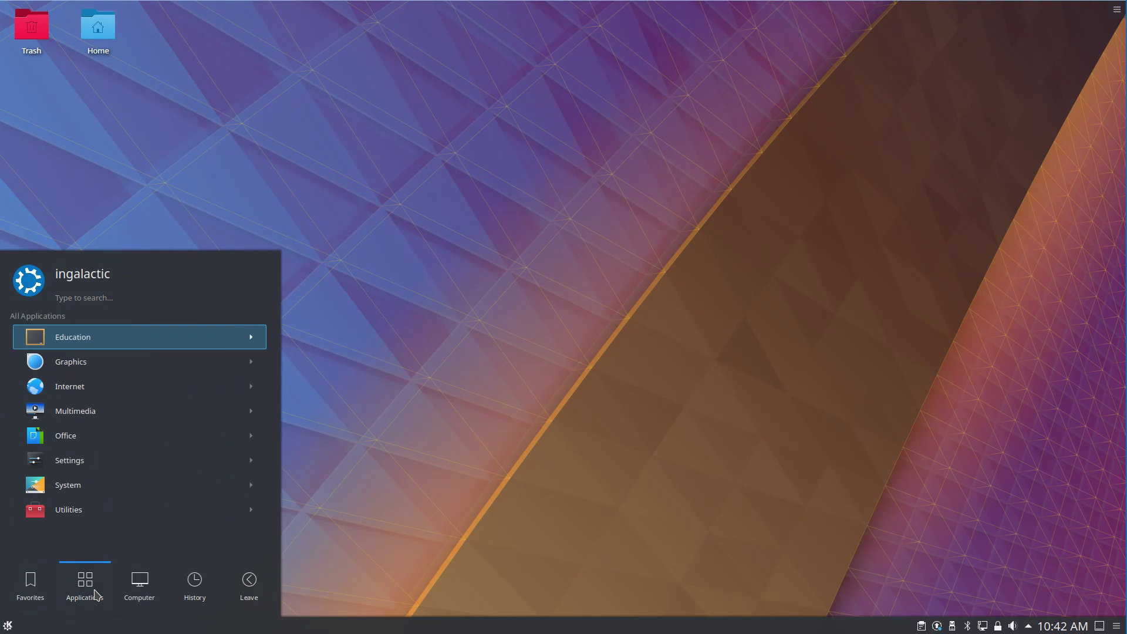
{"action": "left_click", "coordinate": [315, 597]}
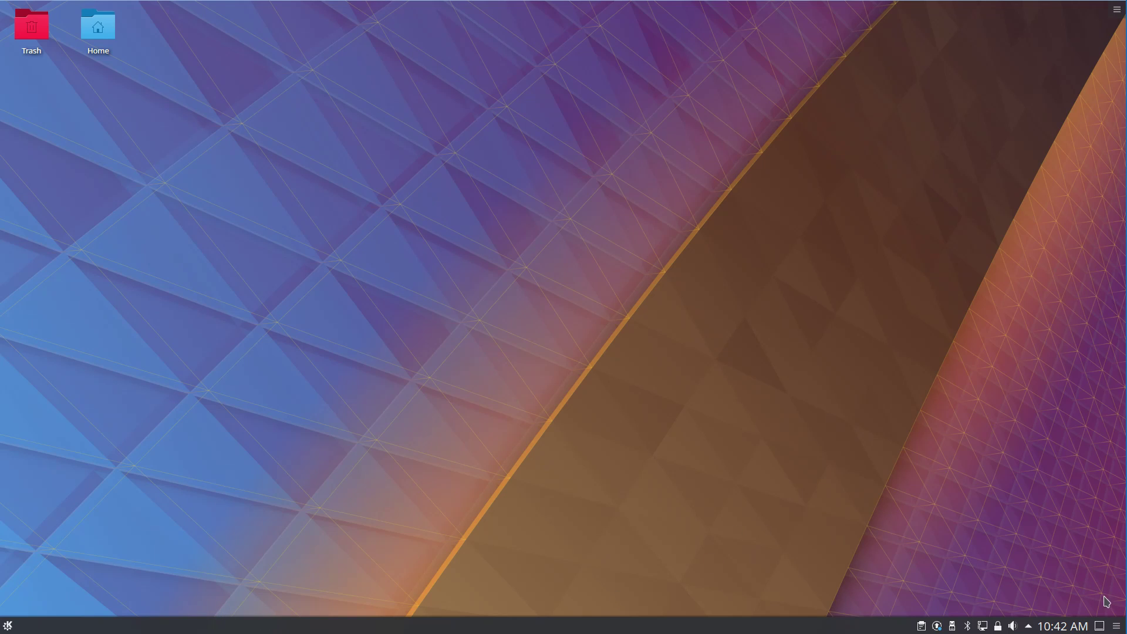
Drag the panel's screen edge to the top of the screen, then bring up the launcher's context menu
{"action": "left_click", "coordinate": [1116, 625]}
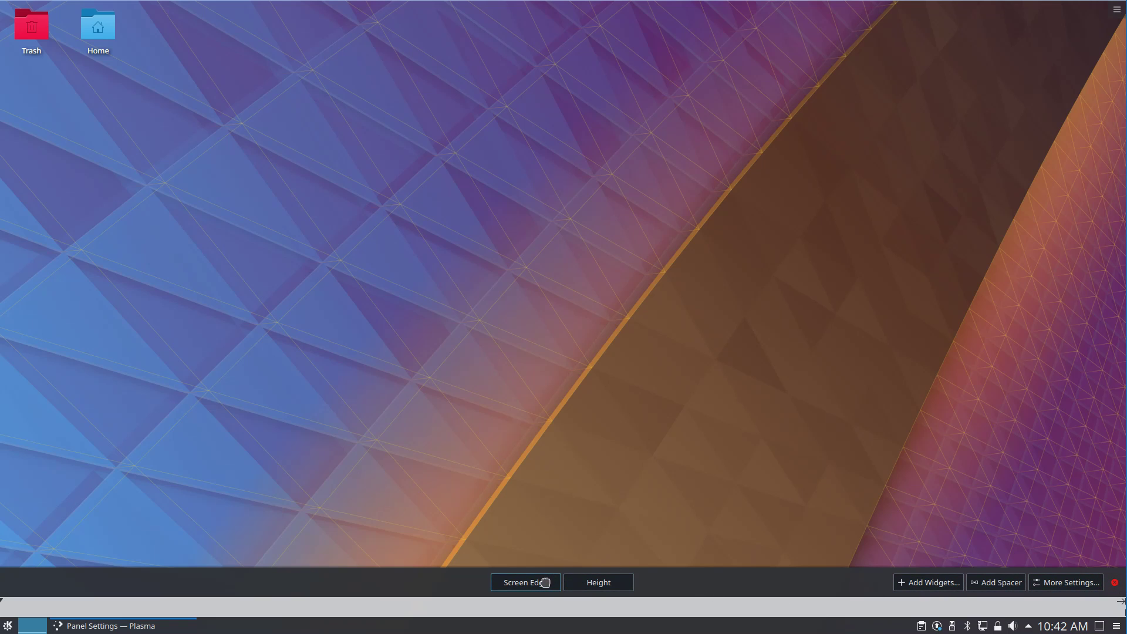
{"action": "left_click_drag", "start_coordinate": [543, 581], "coordinate": [511, 10]}
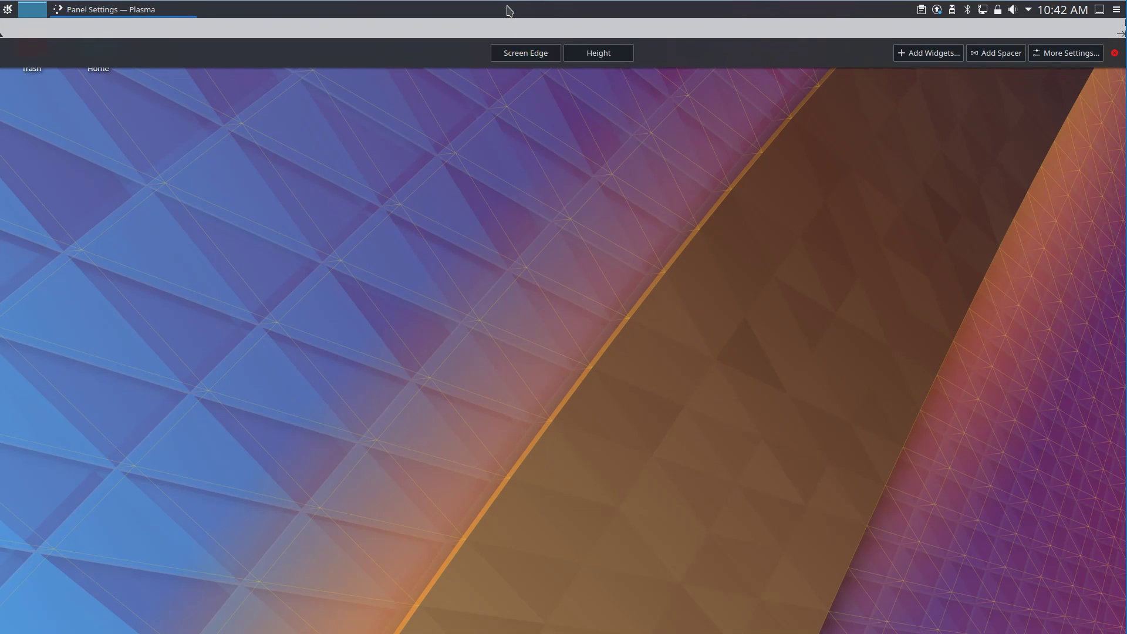
{"action": "left_click", "coordinate": [289, 126]}
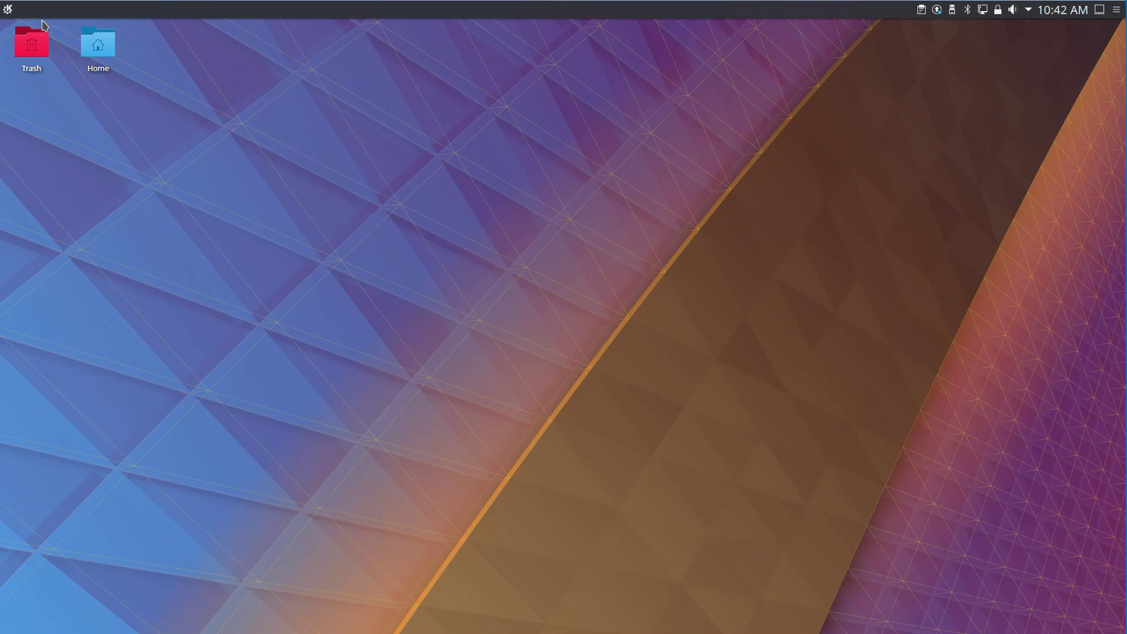
{"action": "left_click", "coordinate": [8, 11]}
{"action": "right_click", "coordinate": [8, 15]}
Search the widgets for 'globa' and drag Global Menu onto the top panel
{"action": "left_click", "coordinate": [24, 25]}
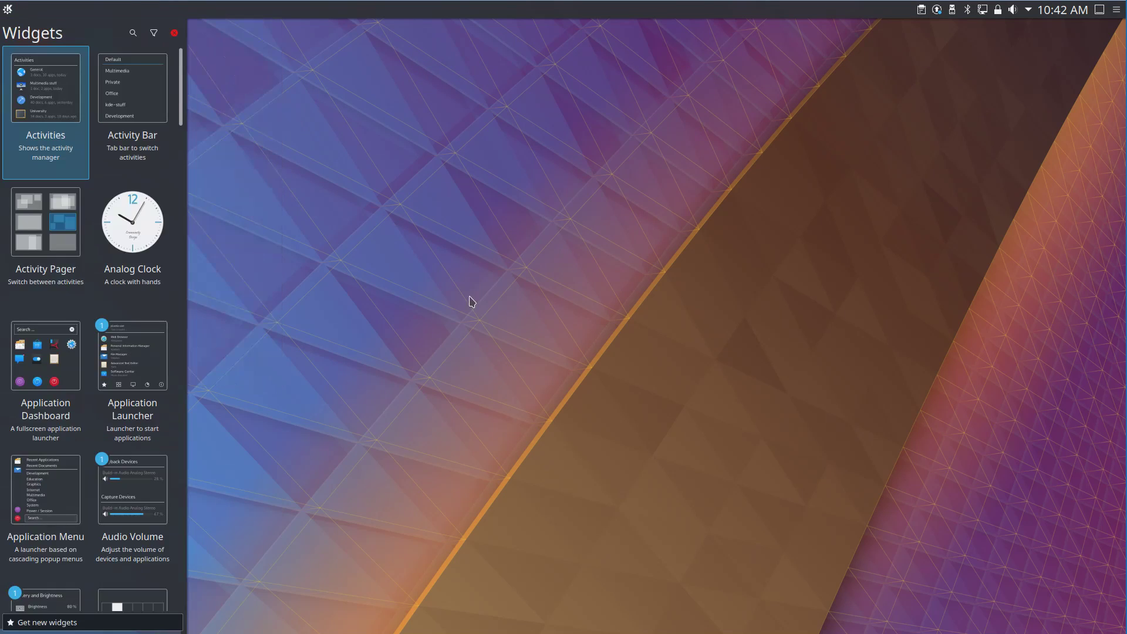
{"action": "left_click", "coordinate": [132, 34]}
{"action": "type", "text": "global"}
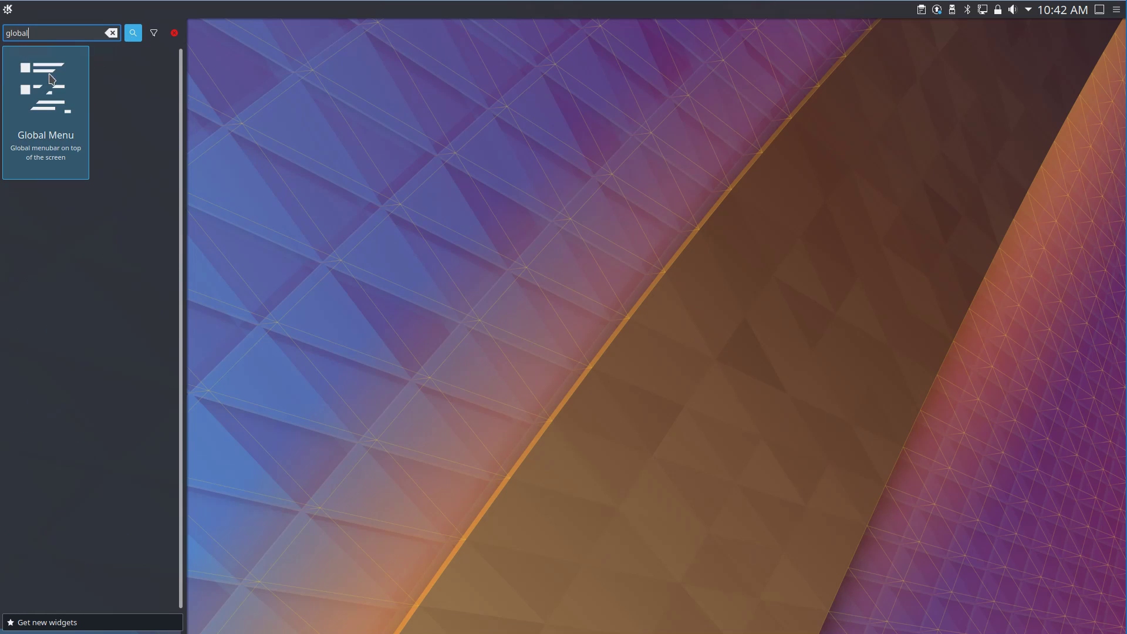
{"action": "left_click_drag", "start_coordinate": [44, 88], "coordinate": [259, 13]}
{"action": "left_click_drag", "start_coordinate": [50, 97], "coordinate": [235, 84]}
{"action": "key", "text": "super+e"}
Try Dolphin's File menu from the global menu in the top panel
{"action": "left_click", "coordinate": [28, 10]}
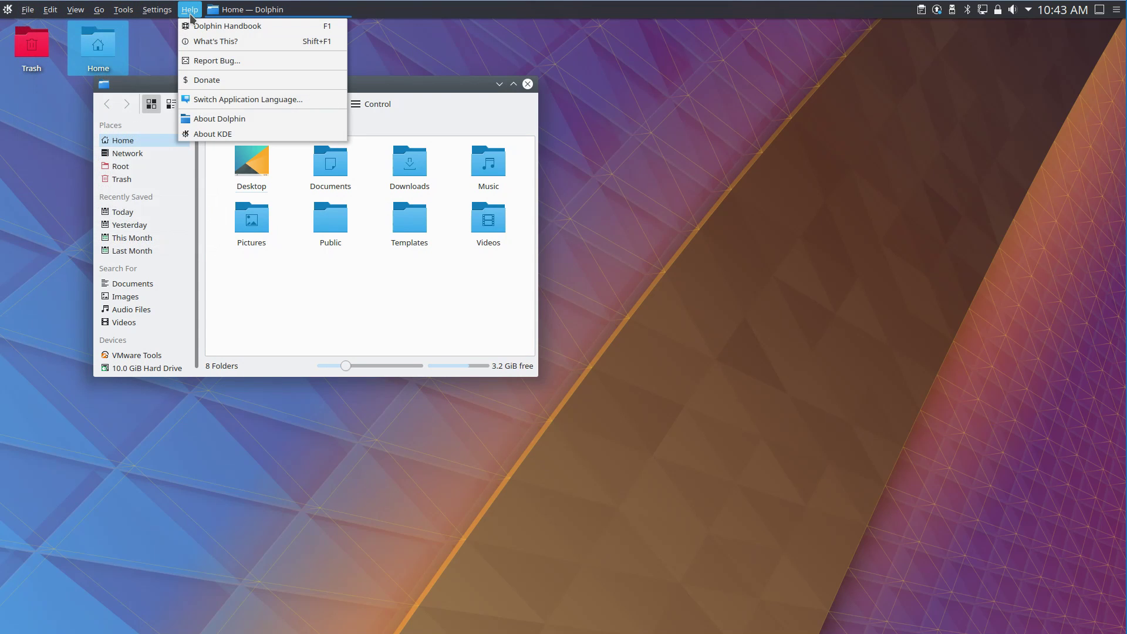
{"action": "left_click", "coordinate": [27, 10]}
{"action": "left_click_drag", "start_coordinate": [168, 88], "coordinate": [143, 81]}
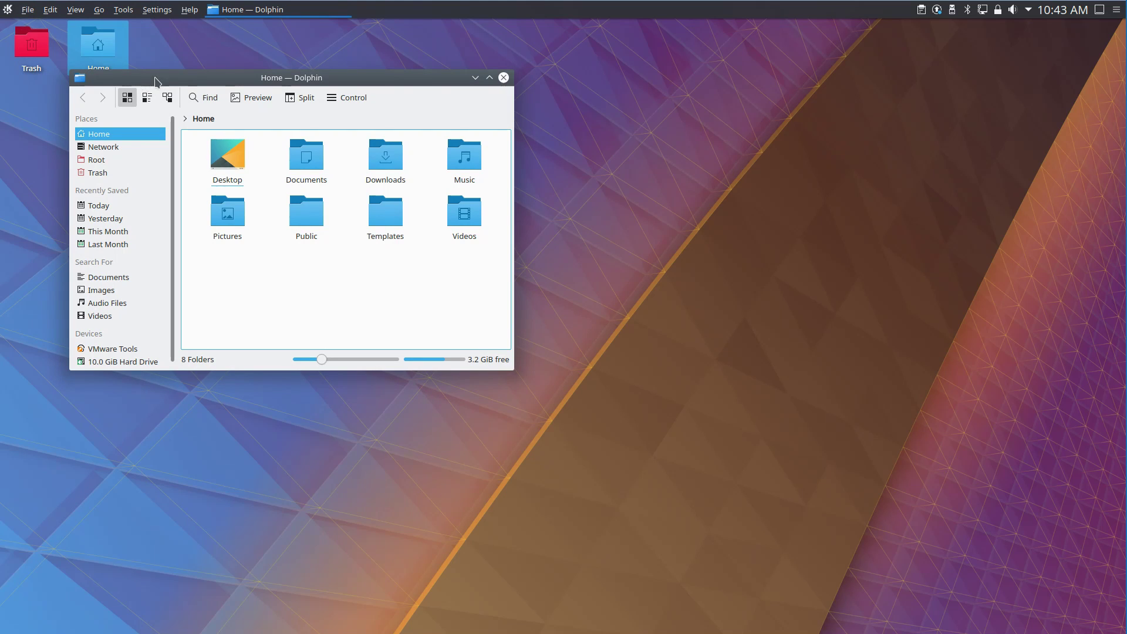
{"action": "left_click_drag", "start_coordinate": [153, 80], "coordinate": [181, 76]}
{"action": "left_click", "coordinate": [147, 11]}
{"action": "left_click", "coordinate": [28, 10]}
{"action": "left_click", "coordinate": [28, 10]}
{"action": "left_click", "coordinate": [244, 115]}
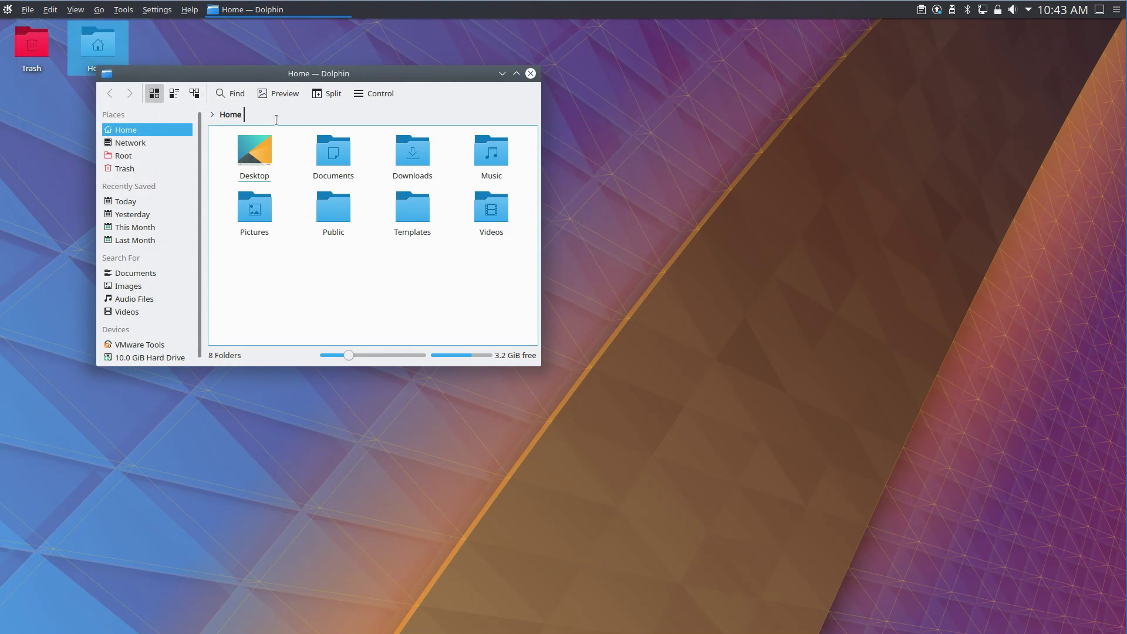
Search for 'vlc' in KRunner, then clear the field and close KRunner
{"action": "key", "text": "alt+space"}
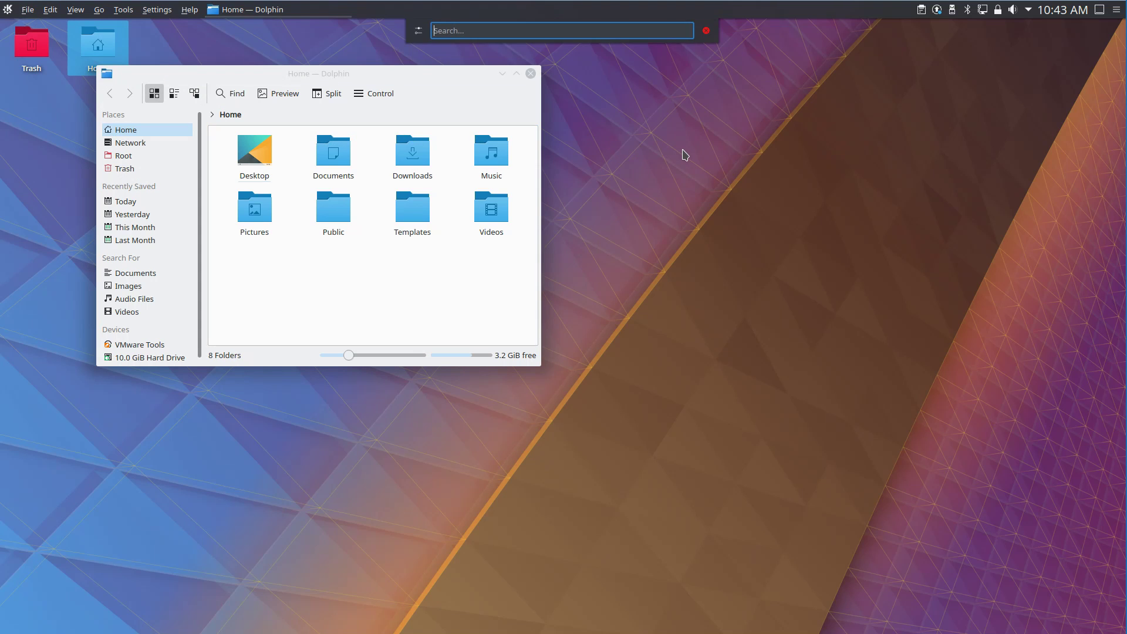
{"action": "type", "text": "vlc"}
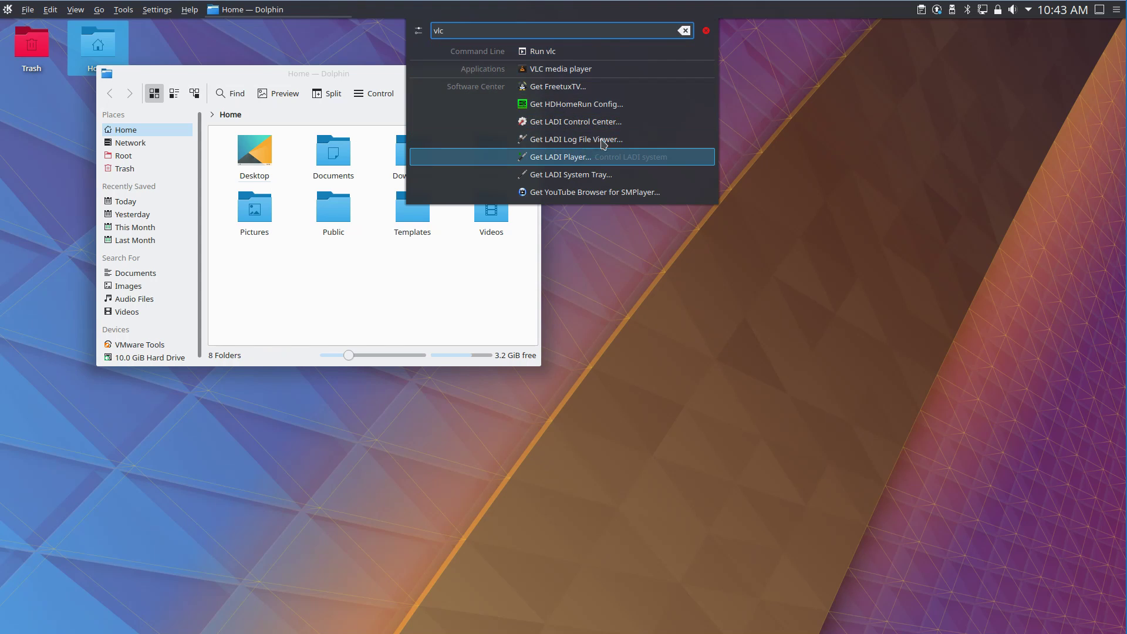
{"action": "left_click", "coordinate": [689, 33]}
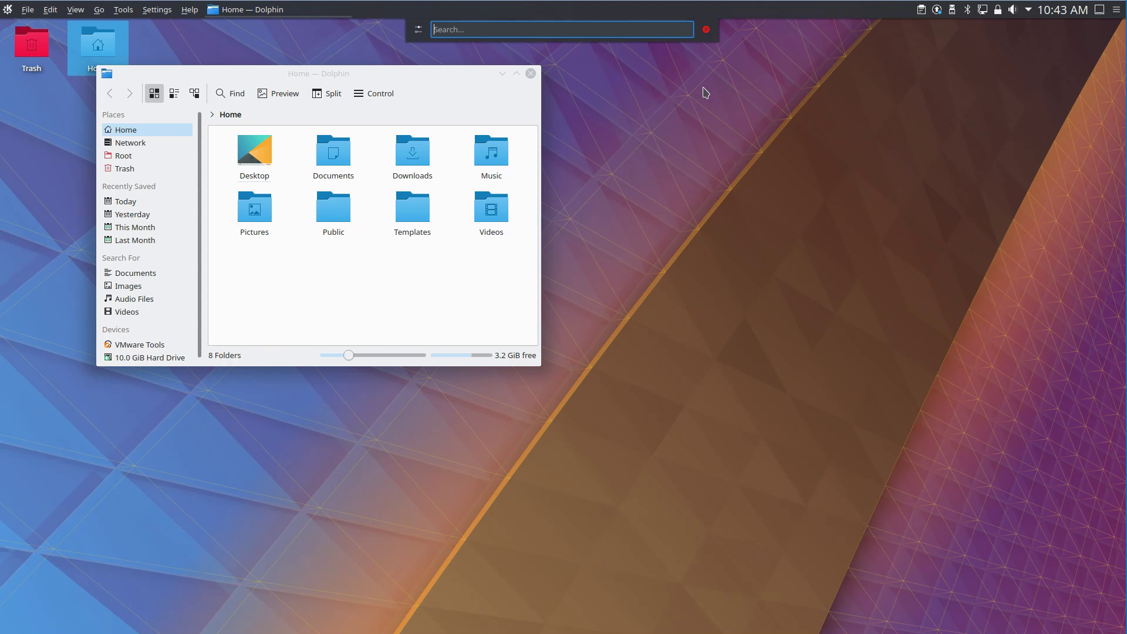
{"action": "left_click", "coordinate": [712, 57]}
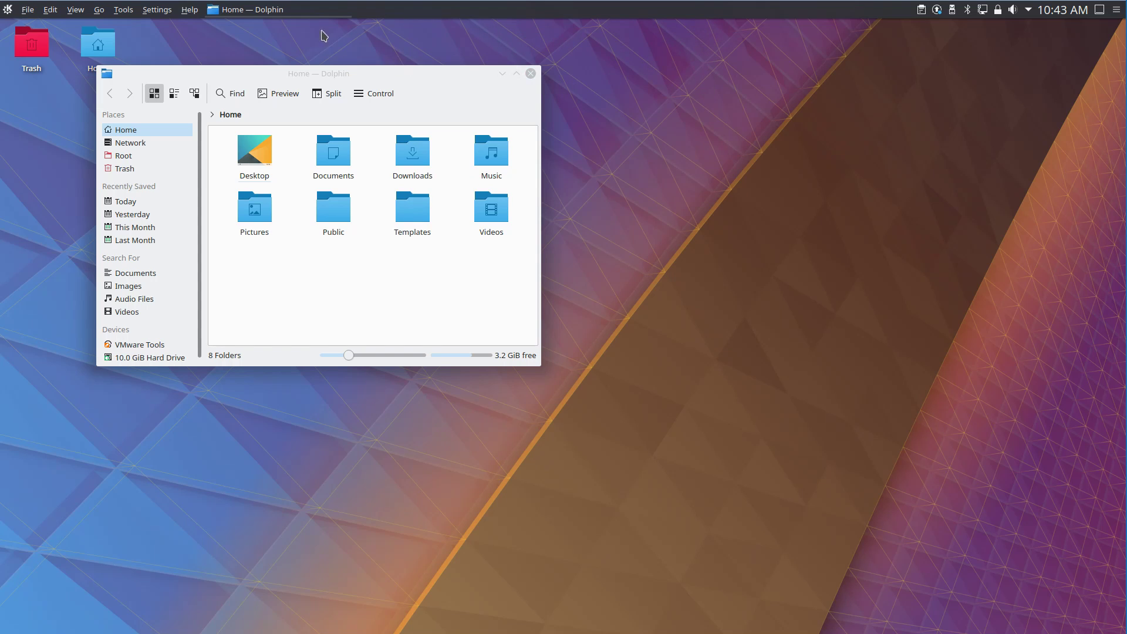
Check Dolphin's global menu, then move the Dolphin window further right
{"action": "left_click", "coordinate": [154, 10]}
{"action": "left_click", "coordinate": [31, 10]}
{"action": "left_click_drag", "start_coordinate": [451, 92], "coordinate": [497, 109]}
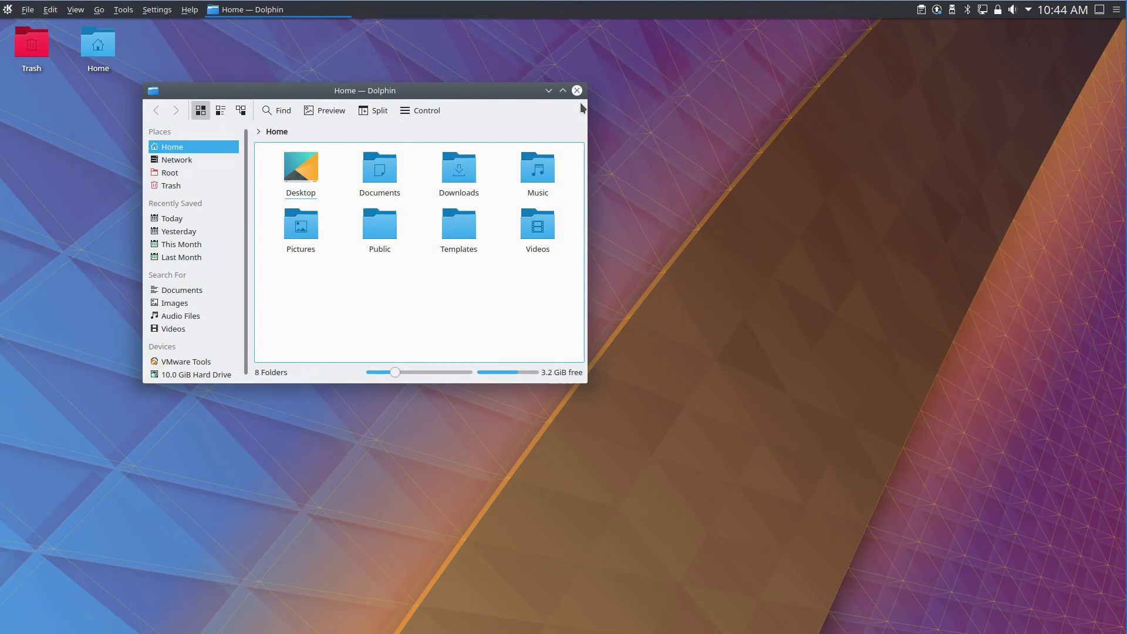
{"action": "left_click_drag", "start_coordinate": [487, 93], "coordinate": [543, 92]}
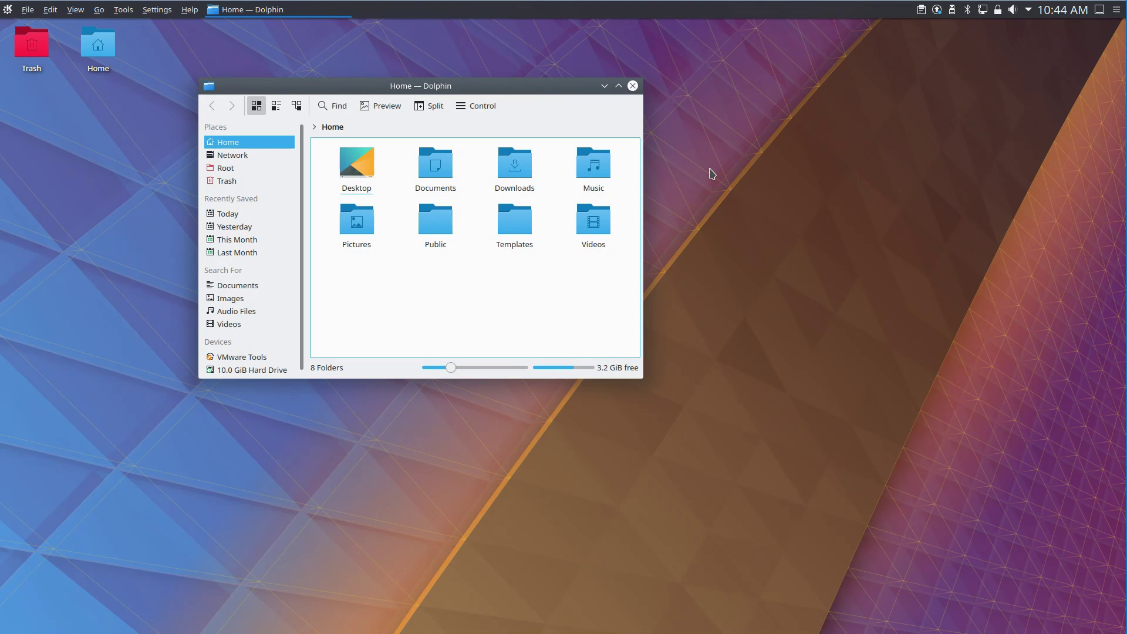
{"action": "left_click", "coordinate": [633, 86]}
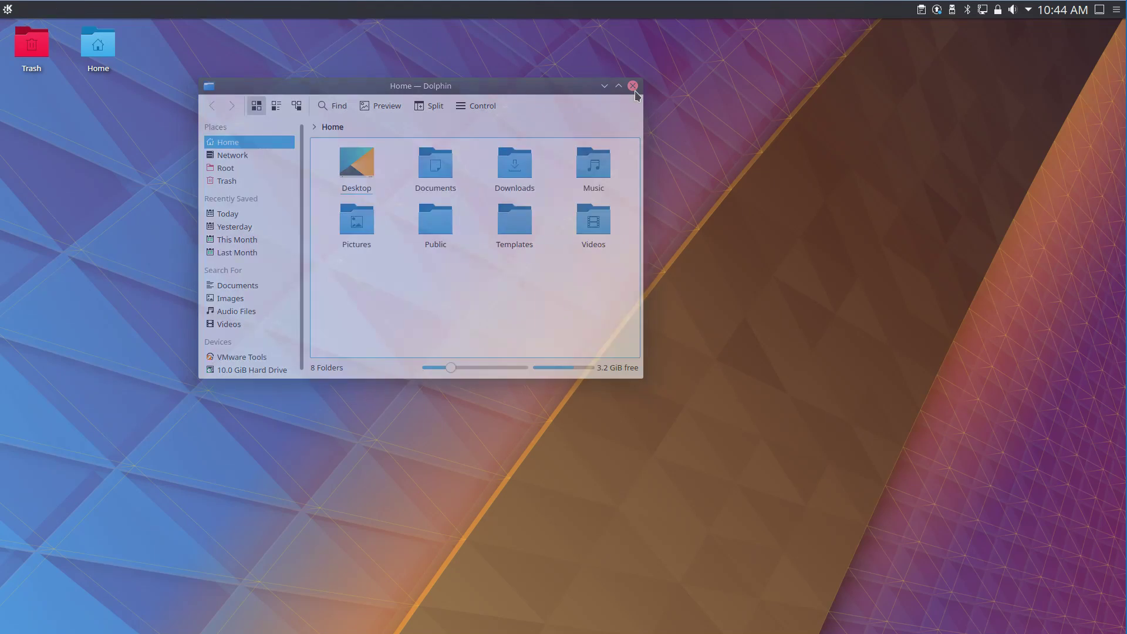
{"action": "left_click", "coordinate": [1029, 11]}
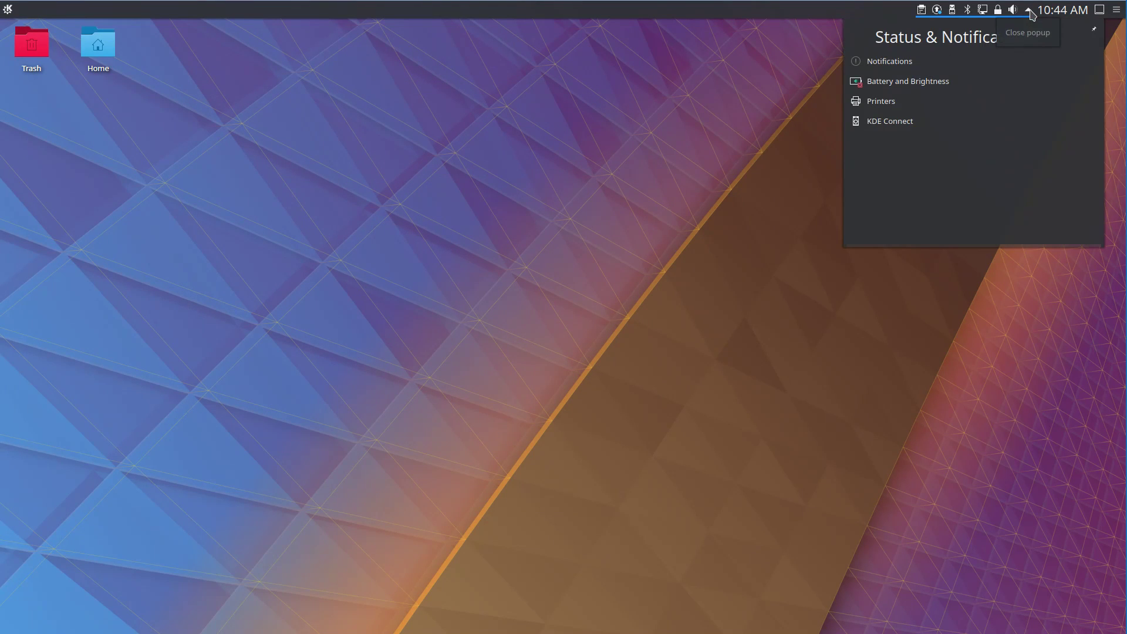
{"action": "left_click", "coordinate": [1031, 15]}
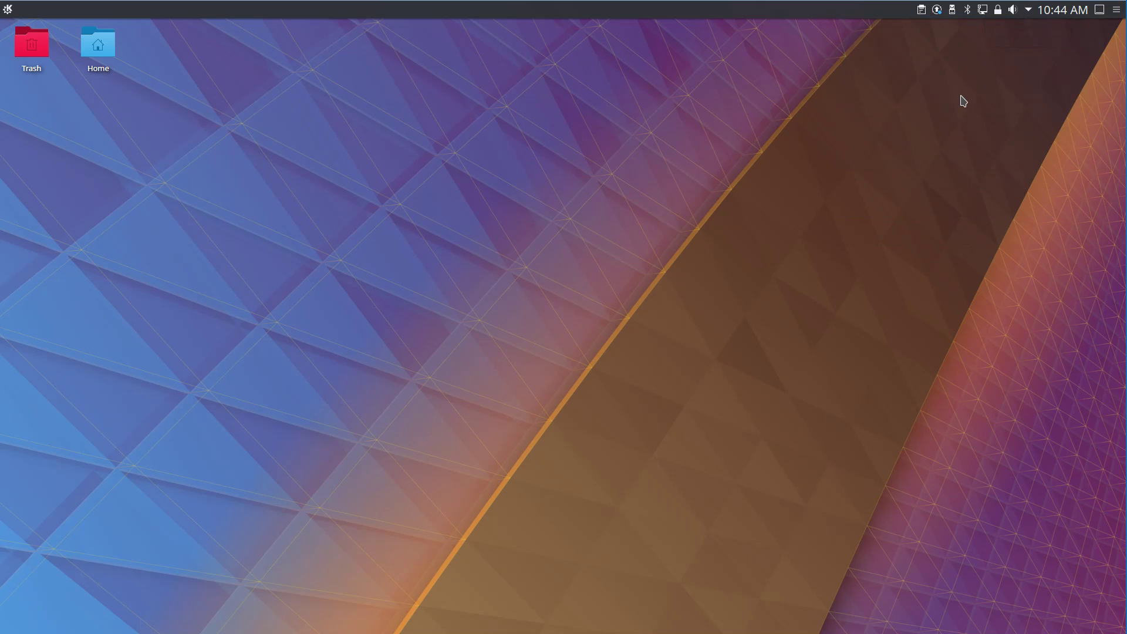
{"action": "key", "text": "alt+d"}
{"action": "type", "text": "avaul"}
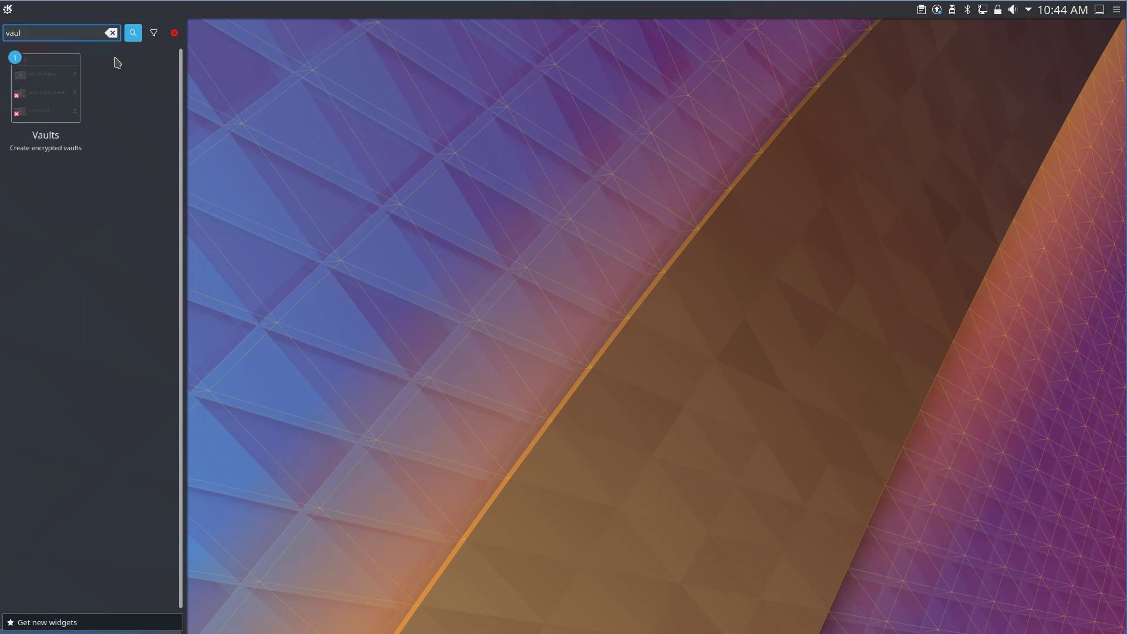
{"action": "left_click", "coordinate": [113, 34]}
{"action": "left_click", "coordinate": [346, 91]}
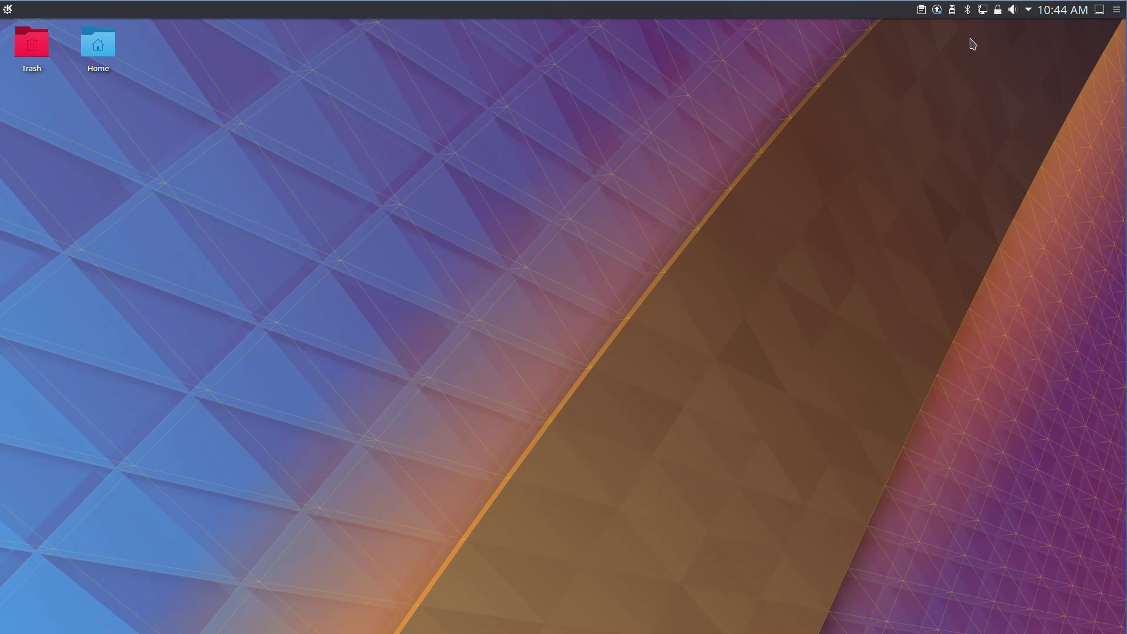
{"action": "left_click", "coordinate": [1030, 13]}
{"action": "left_click", "coordinate": [998, 9]}
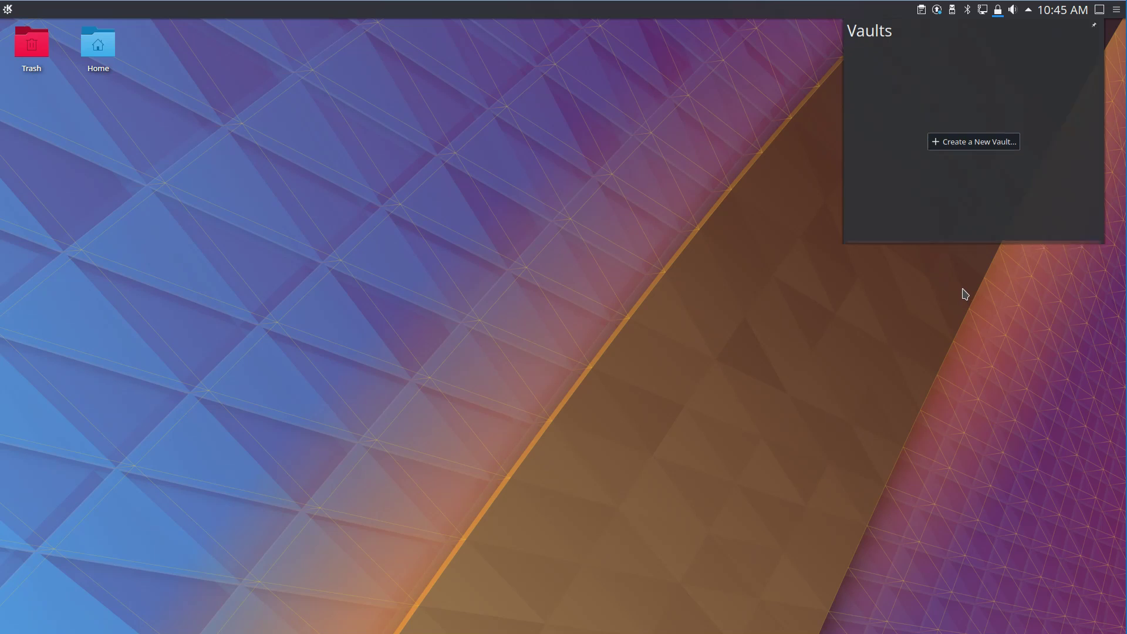
{"action": "left_click", "coordinate": [964, 294]}
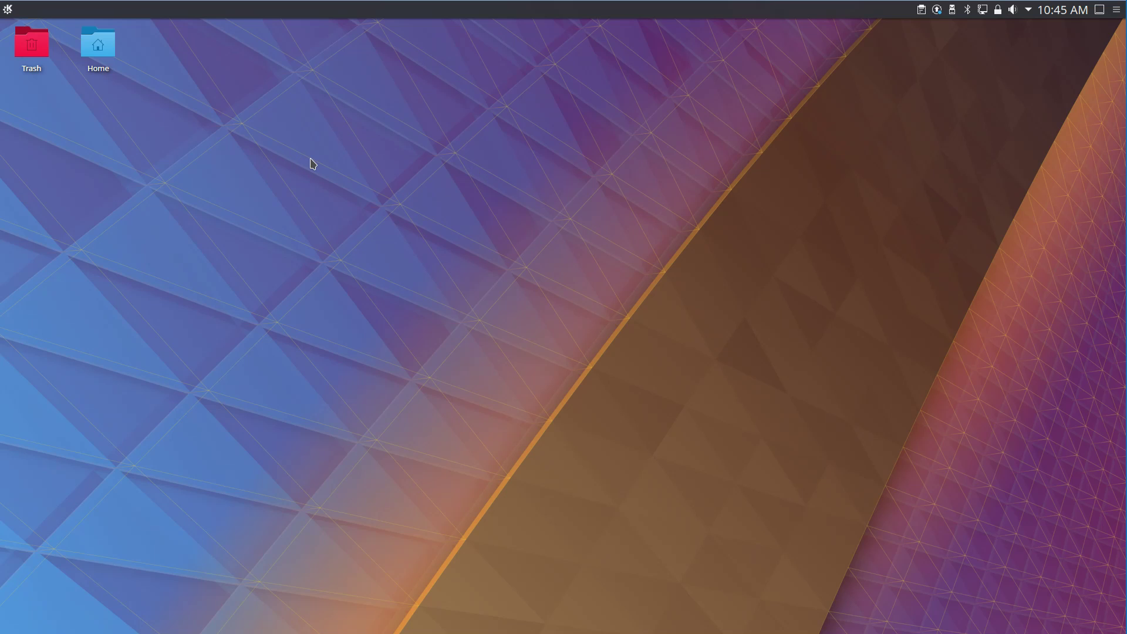
{"action": "key", "text": "super"}
{"action": "type", "text": "sys"}
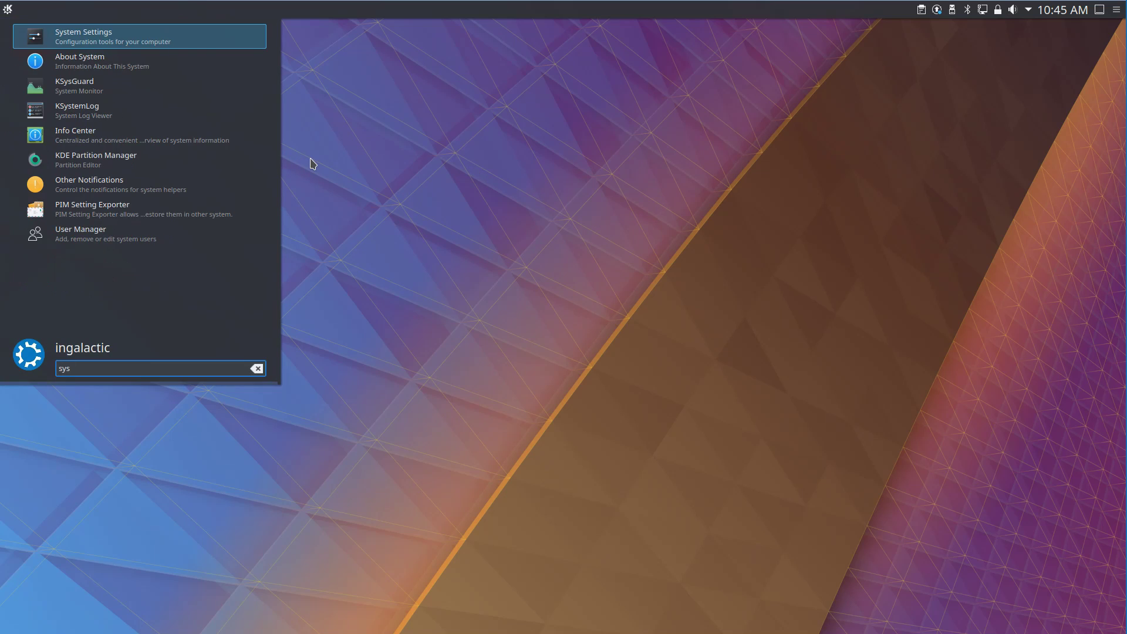
{"action": "left_click", "coordinate": [111, 92]}
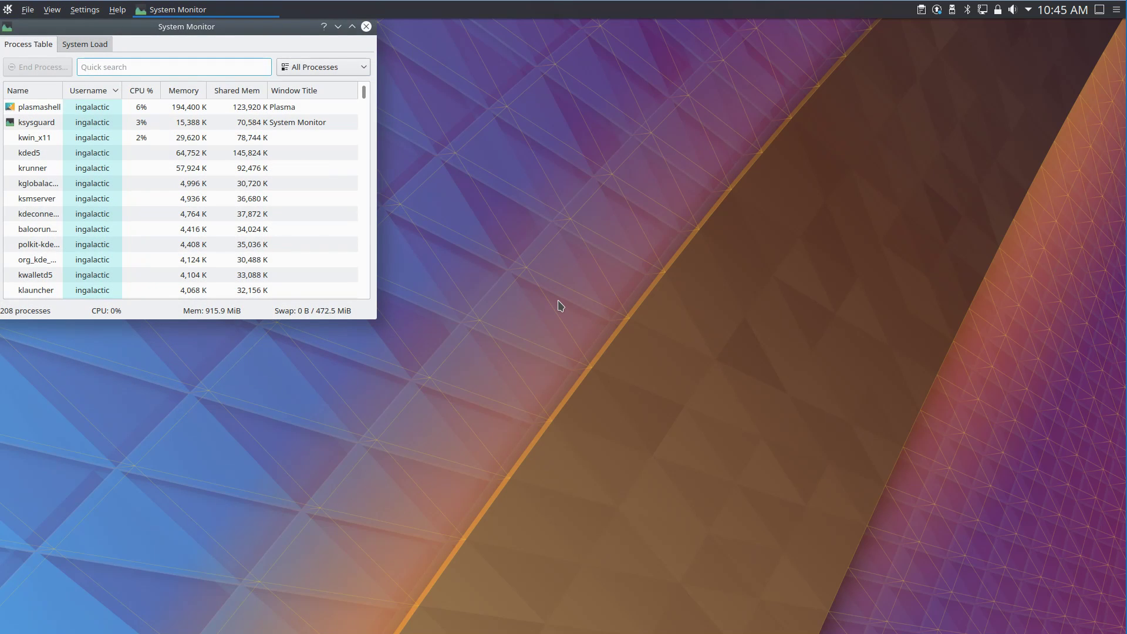
{"action": "left_click", "coordinate": [82, 44]}
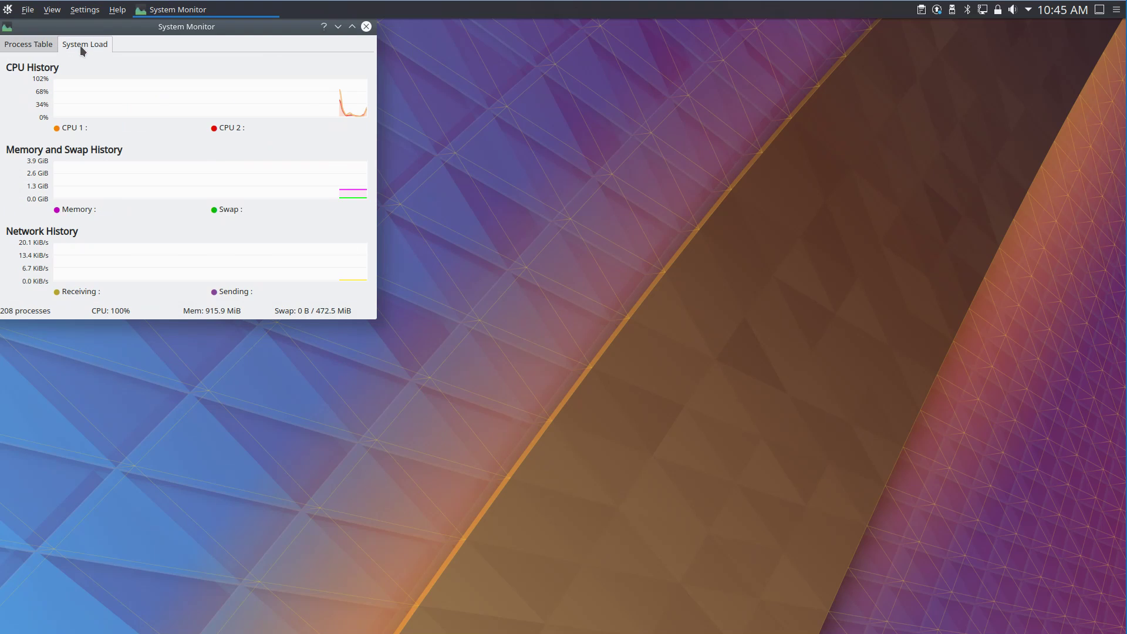
{"action": "left_click_drag", "start_coordinate": [91, 28], "coordinate": [205, 102]}
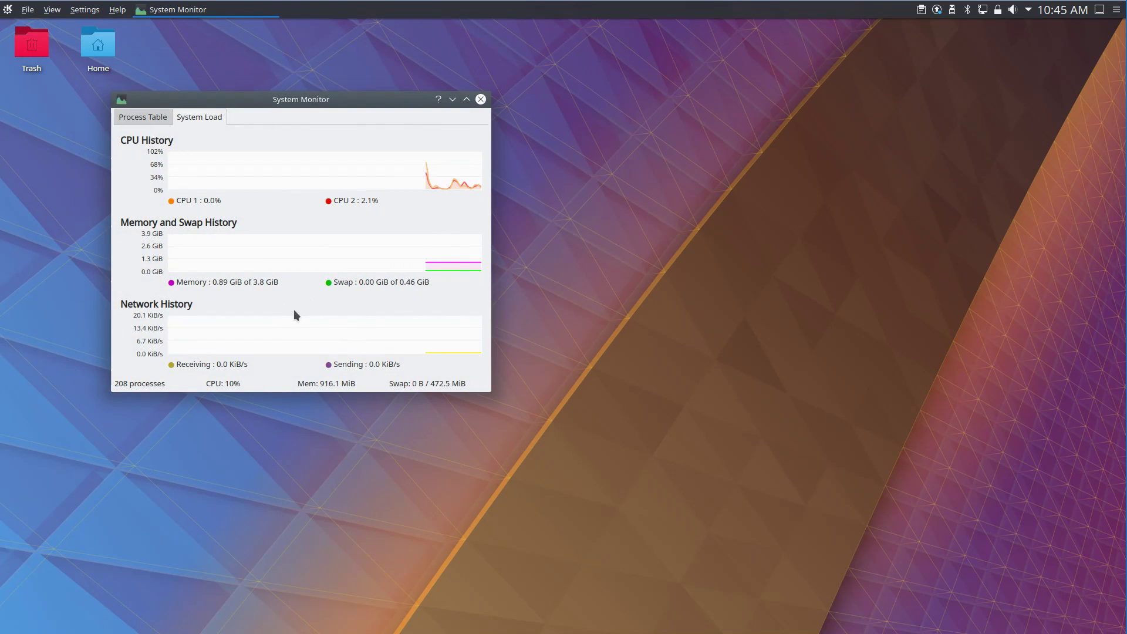
{"action": "left_click", "coordinate": [480, 100]}
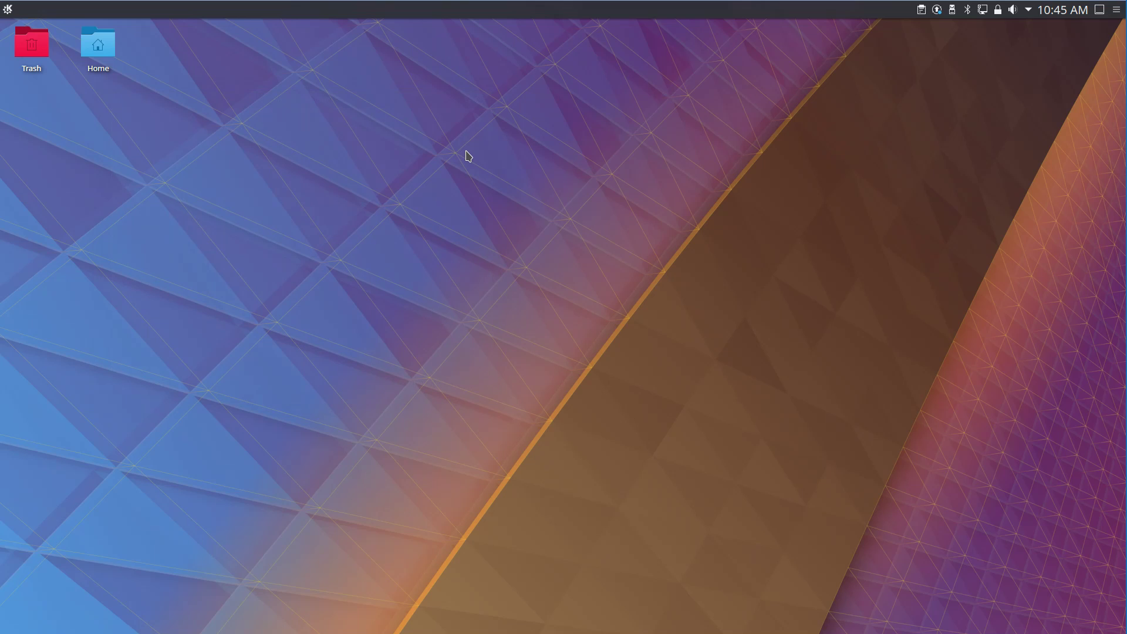
Dismiss the desktop context menu and open the Home folder in Dolphin
{"action": "right_click", "coordinate": [429, 153]}
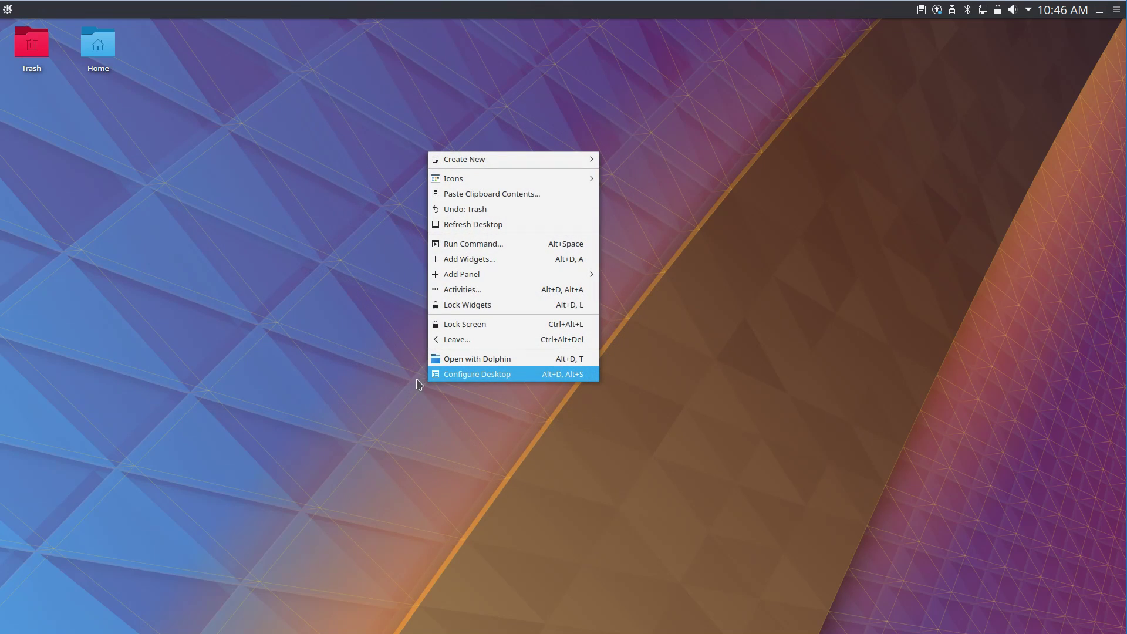
{"action": "left_click", "coordinate": [351, 384]}
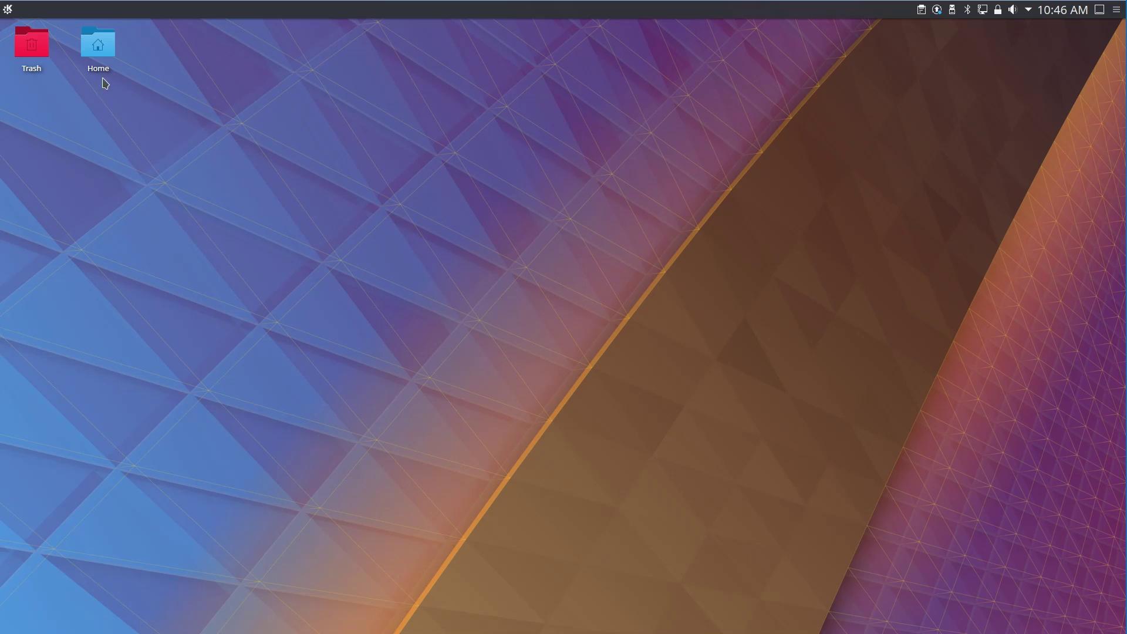
{"action": "left_click", "coordinate": [103, 53]}
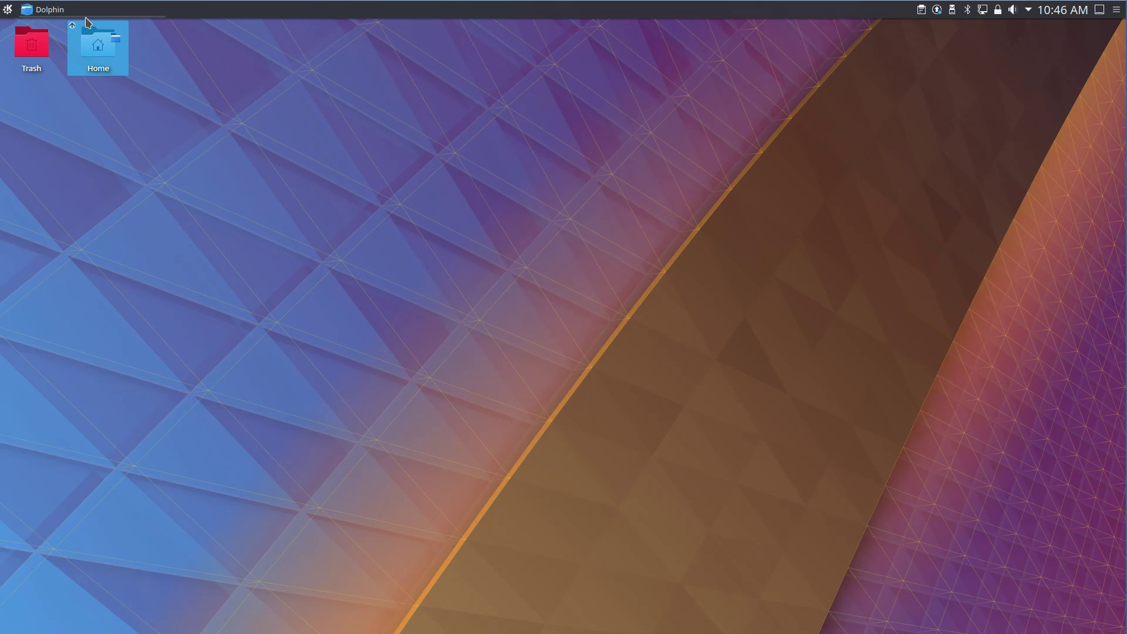
Browse the launcher's Education, Internet and Graphics categories, ending on Multimedia
{"action": "left_click", "coordinate": [7, 11]}
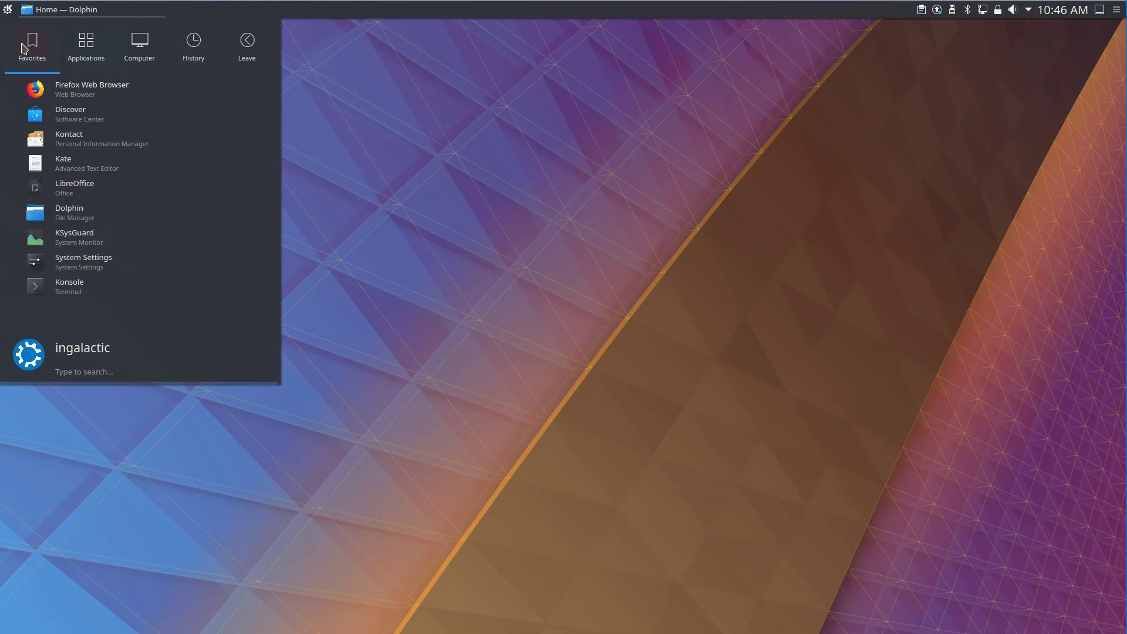
{"action": "left_click", "coordinate": [69, 67]}
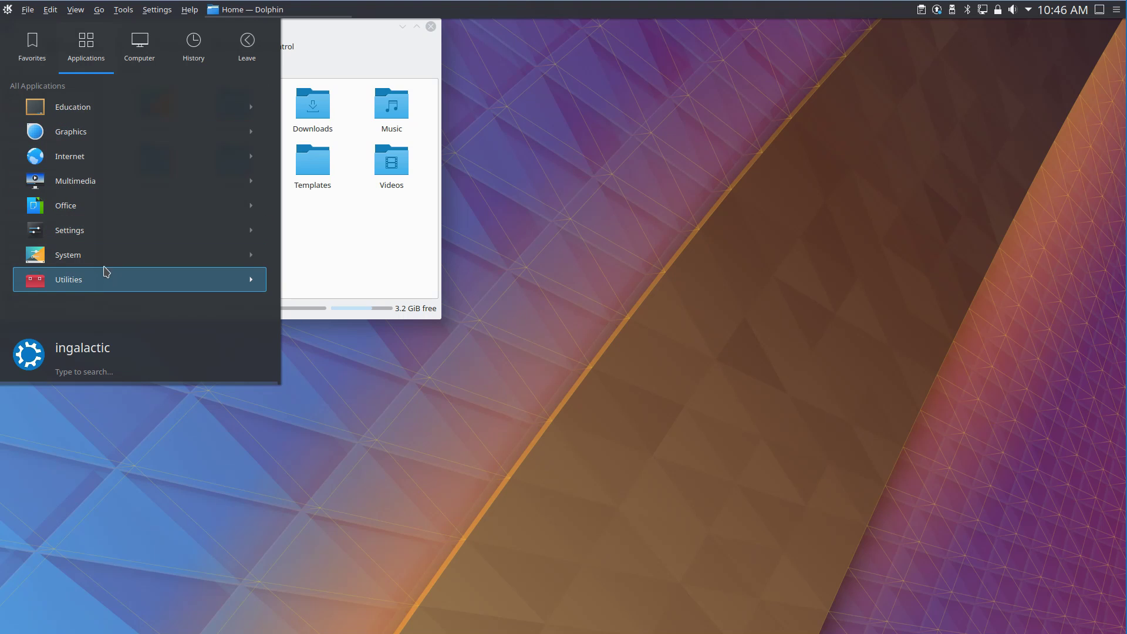
{"action": "left_click", "coordinate": [97, 112]}
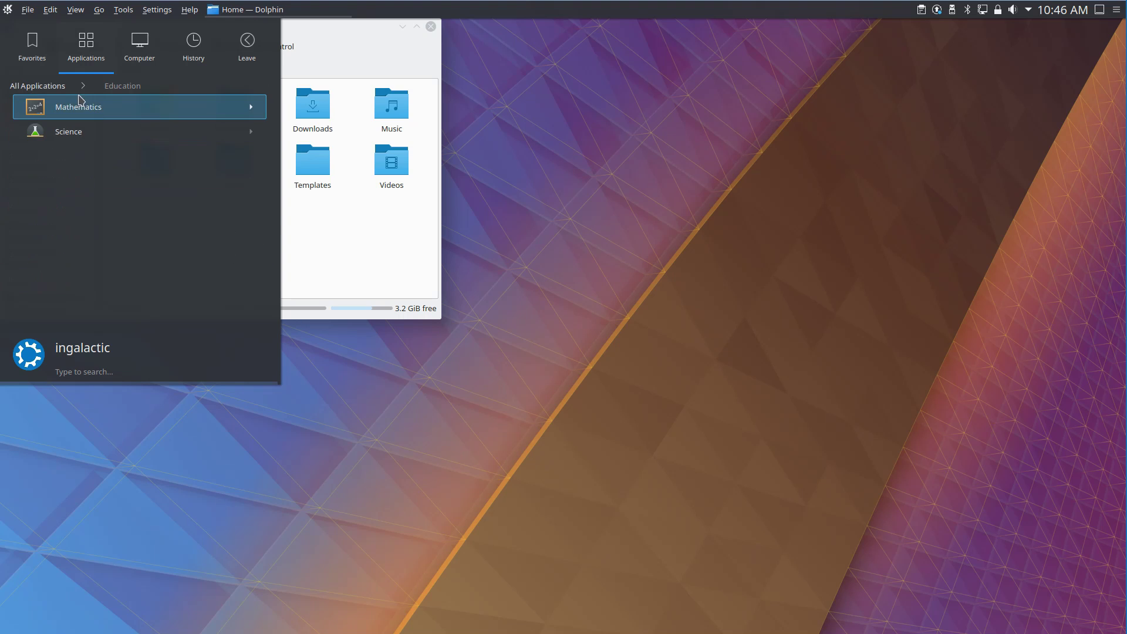
{"action": "left_click", "coordinate": [47, 85]}
{"action": "left_click", "coordinate": [73, 156]}
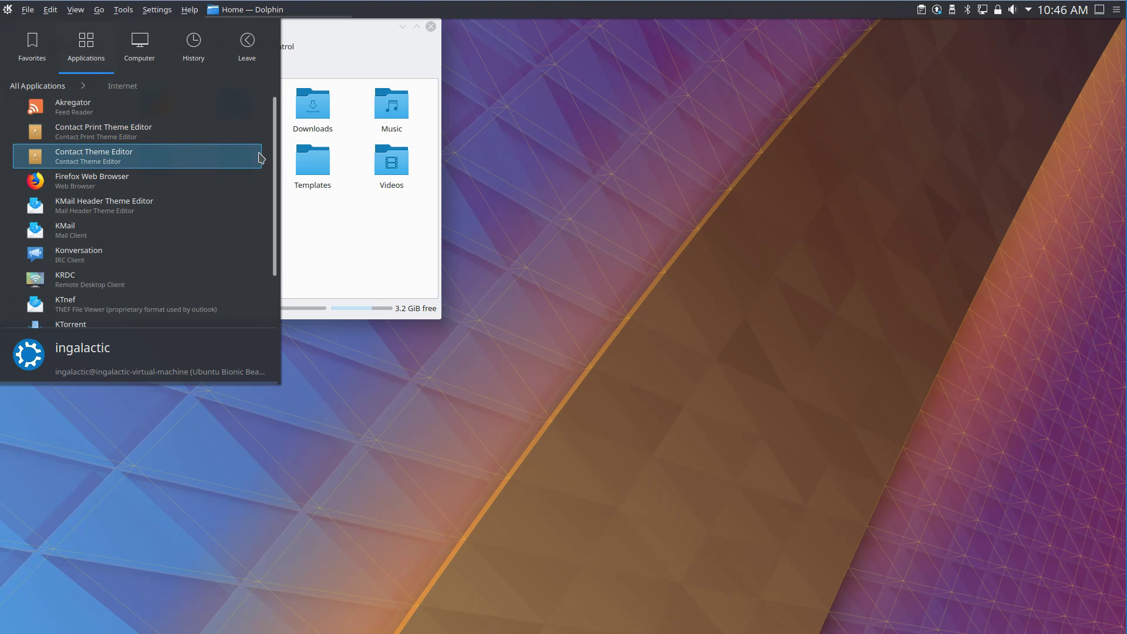
{"action": "mouse_move", "coordinate": [275, 154]}
{"action": "left_mouse_down"}
{"action": "mouse_move", "coordinate": [264, 239]}
{"action": "mouse_move", "coordinate": [279, 137]}
{"action": "left_mouse_up"}
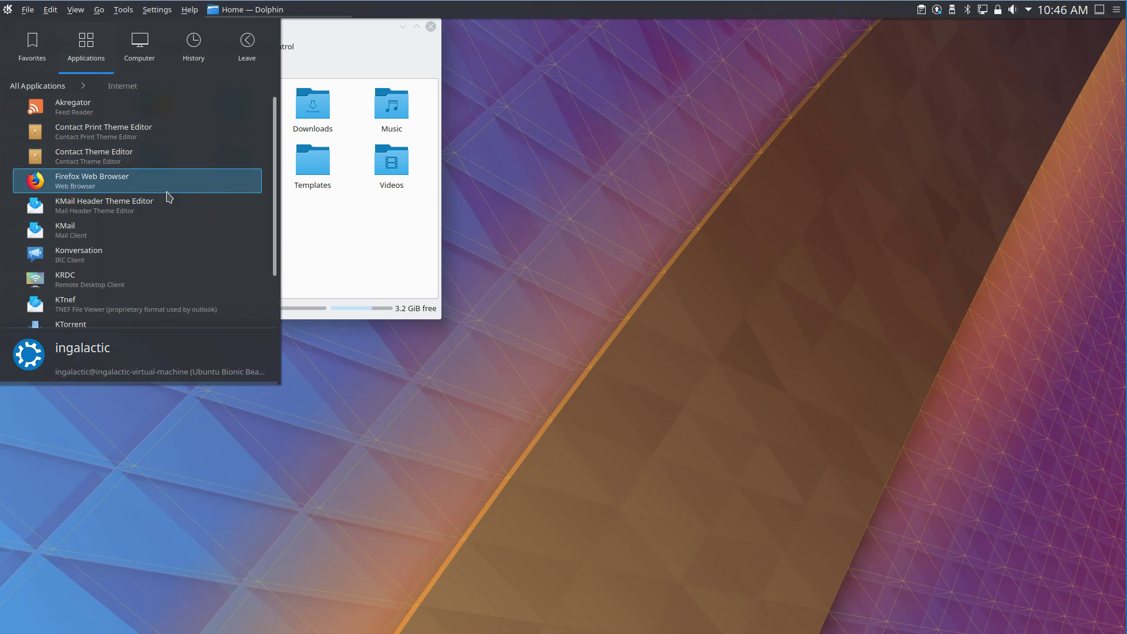
{"action": "left_click", "coordinate": [45, 92]}
{"action": "left_click", "coordinate": [63, 130]}
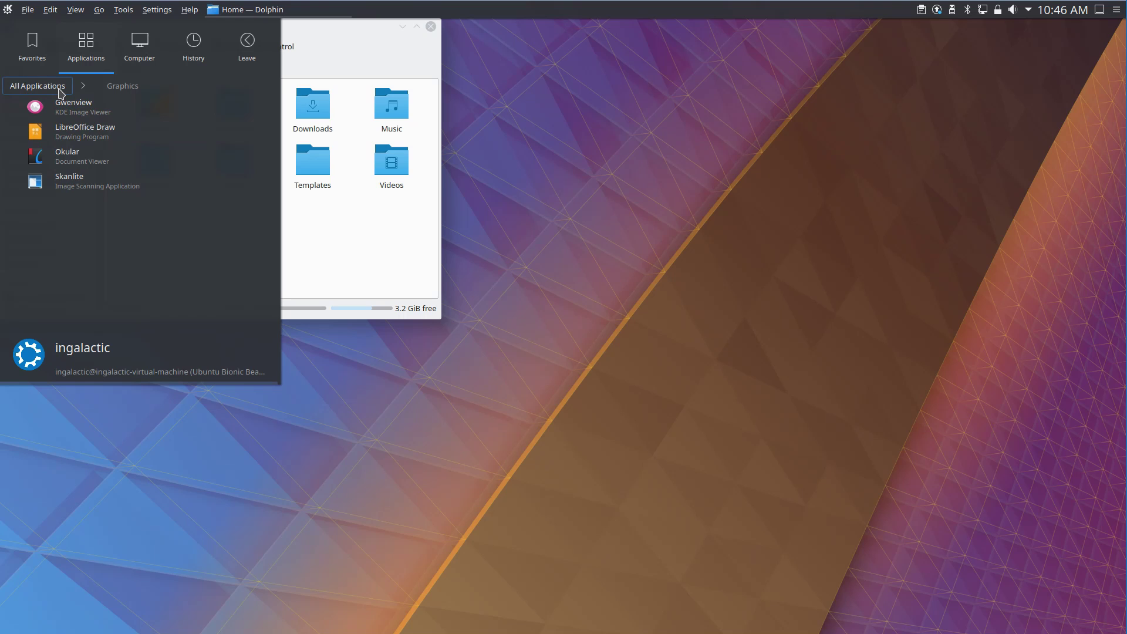
{"action": "left_click", "coordinate": [60, 91]}
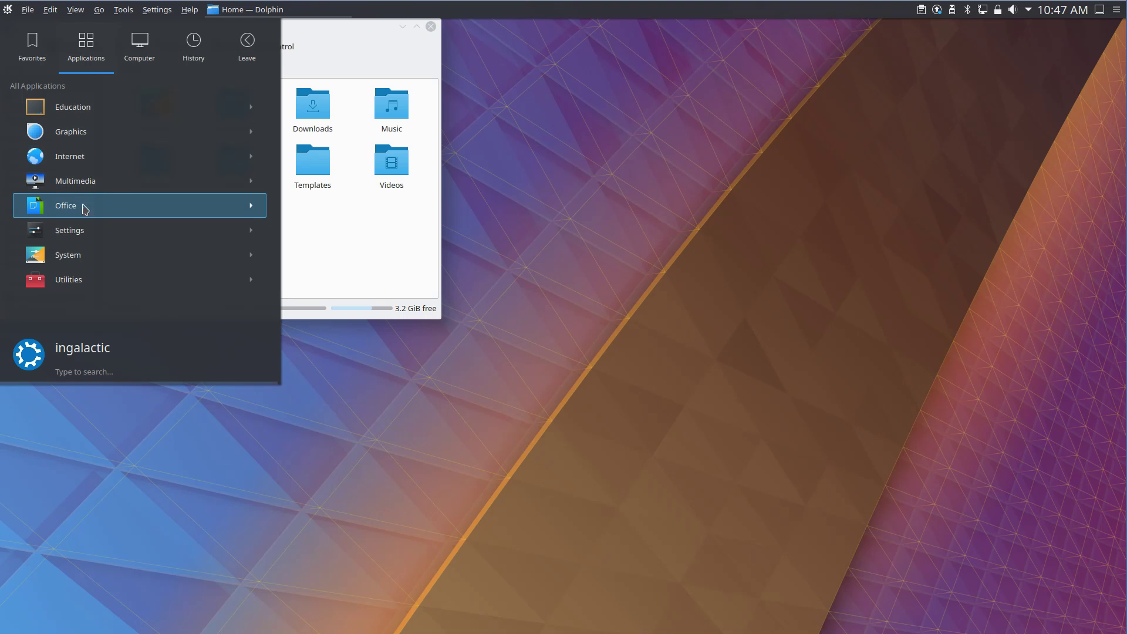
{"action": "left_click", "coordinate": [86, 185]}
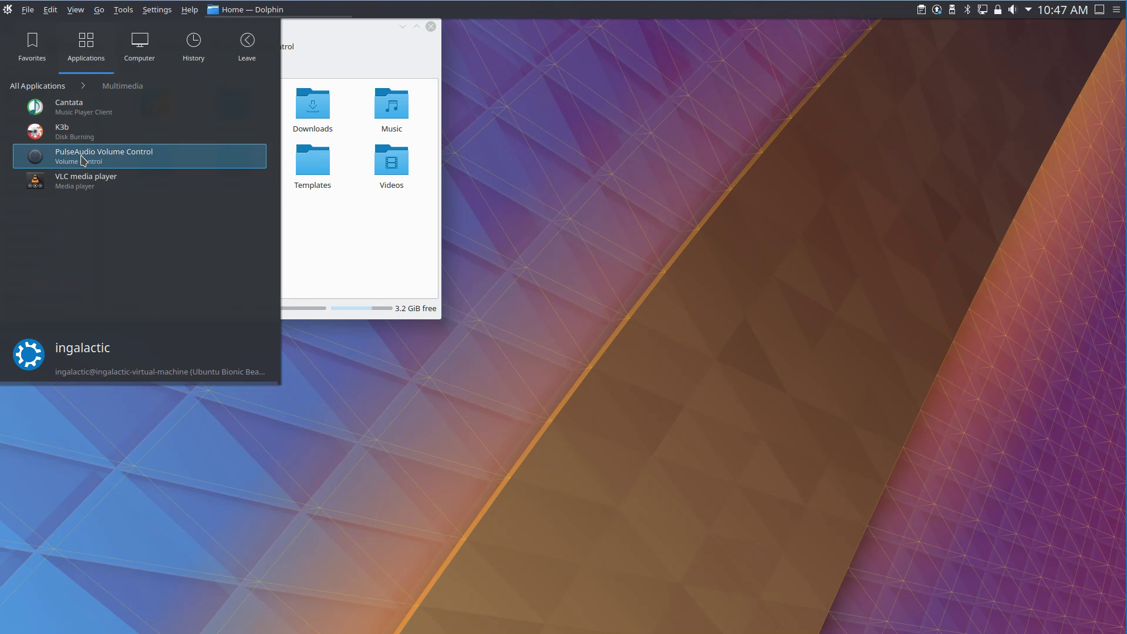
Launch Cantata from Multimedia and skip its first-run setup wizard
{"action": "left_click", "coordinate": [81, 111]}
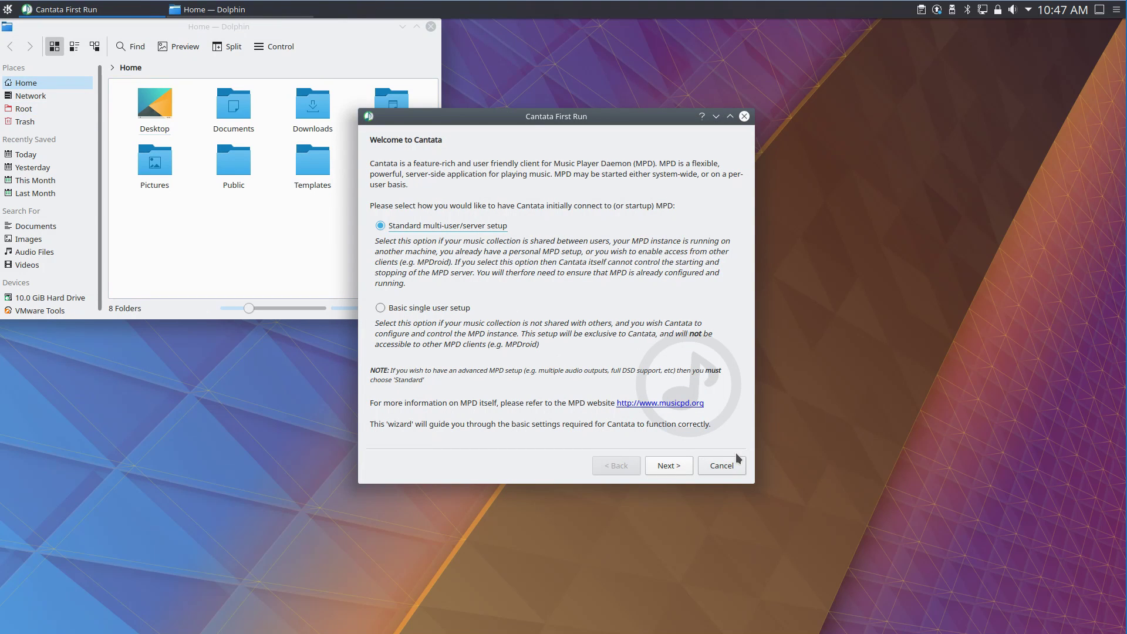
{"action": "left_click", "coordinate": [673, 466]}
{"action": "left_click", "coordinate": [697, 465]}
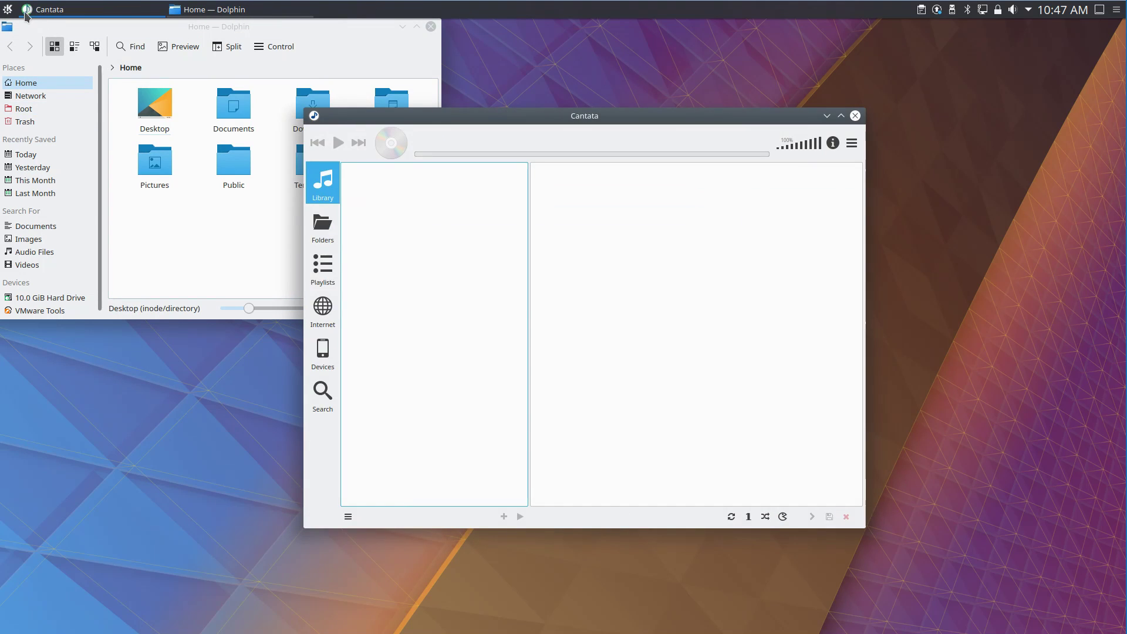
Revisit the launcher's Graphics and Multimedia categories, then close the launcher
{"action": "left_click", "coordinate": [10, 13]}
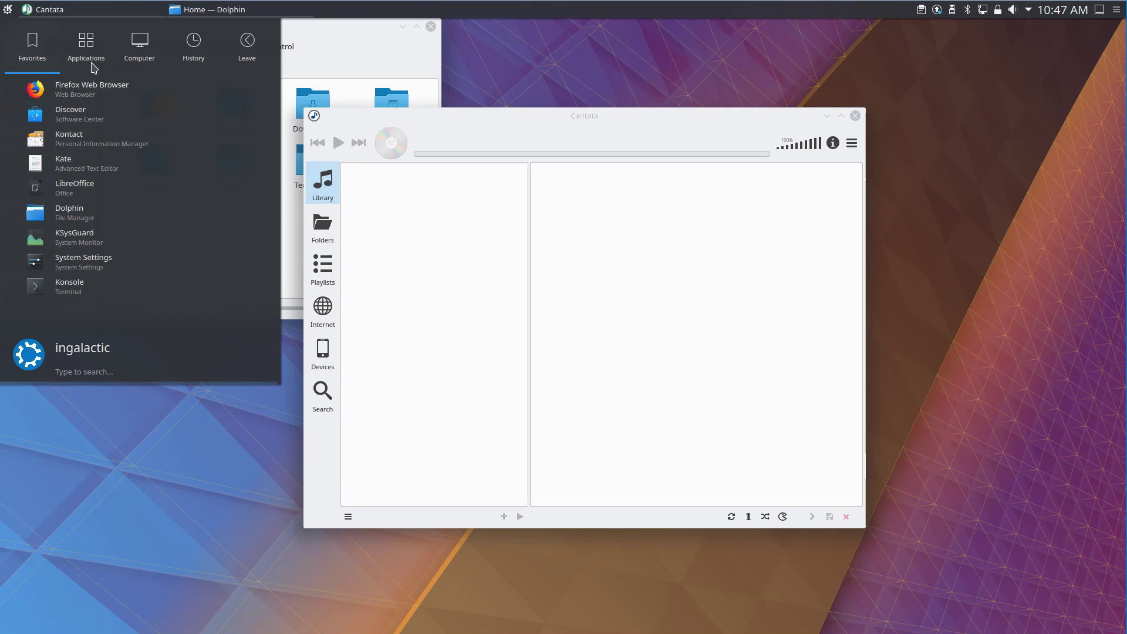
{"action": "mouse_move", "coordinate": [92, 66]}
{"action": "left_click", "coordinate": [93, 140]}
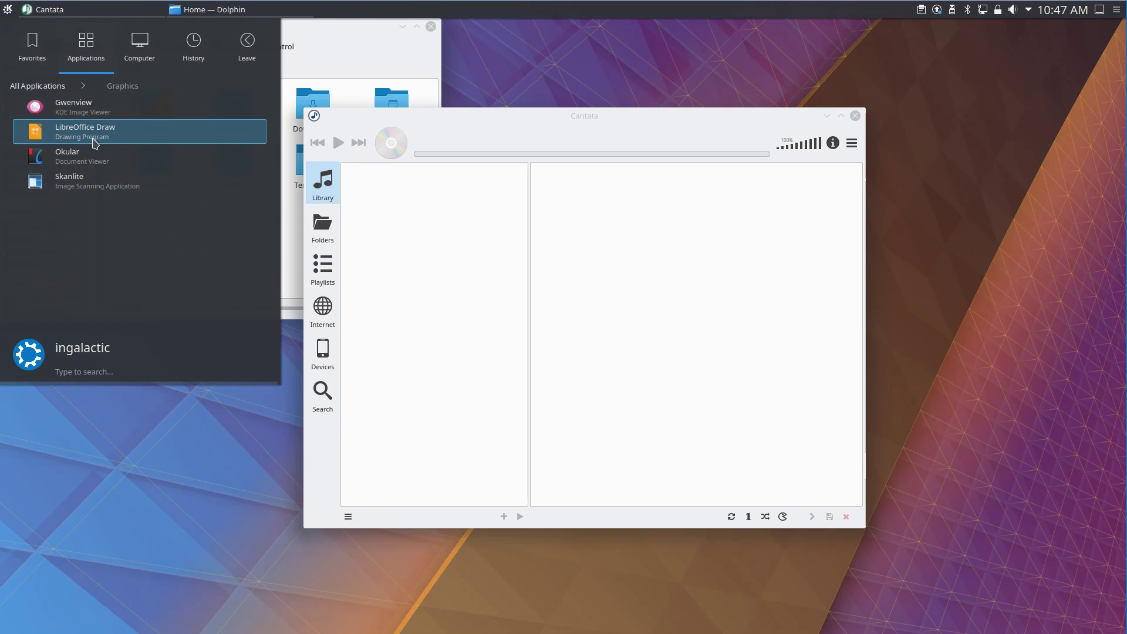
{"action": "left_click", "coordinate": [38, 85]}
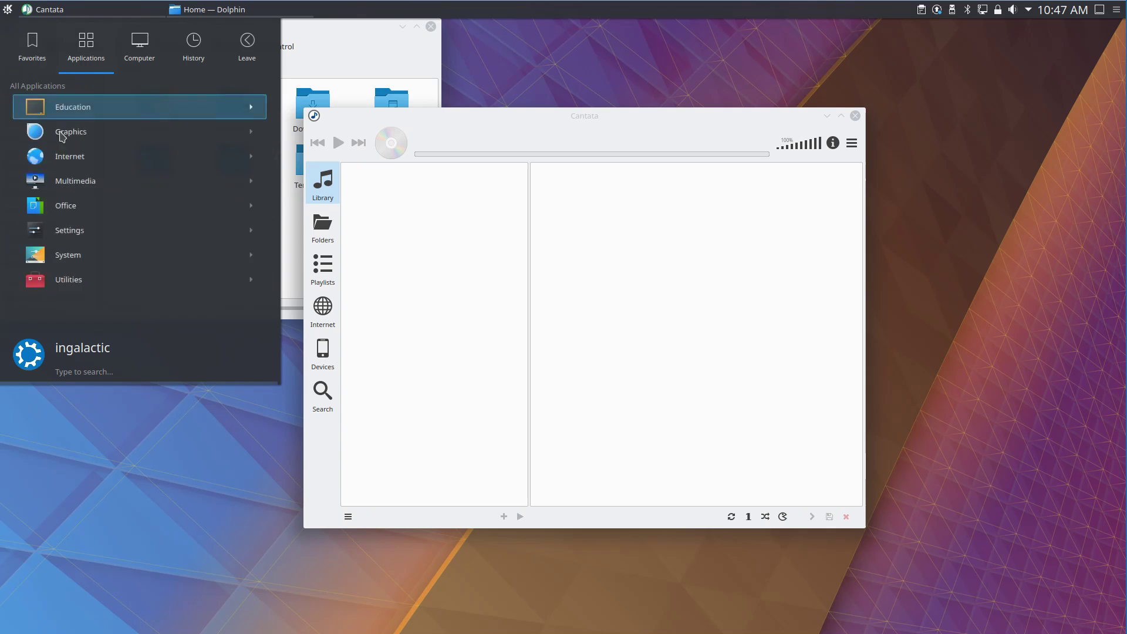
{"action": "left_click", "coordinate": [82, 186]}
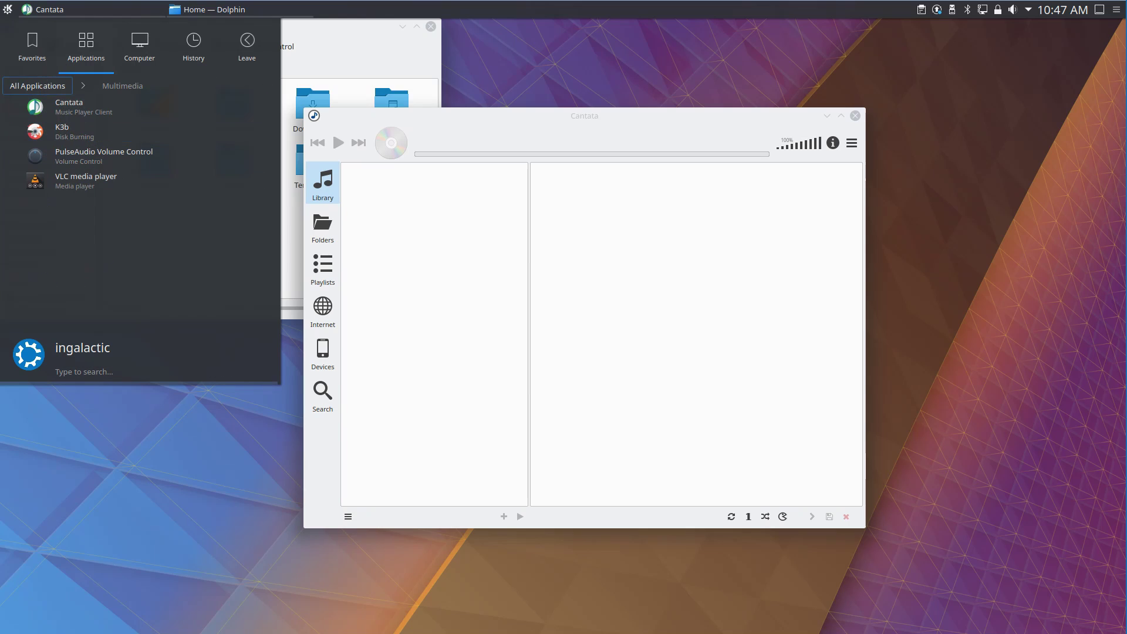
{"action": "mouse_move", "coordinate": [32, 47]}
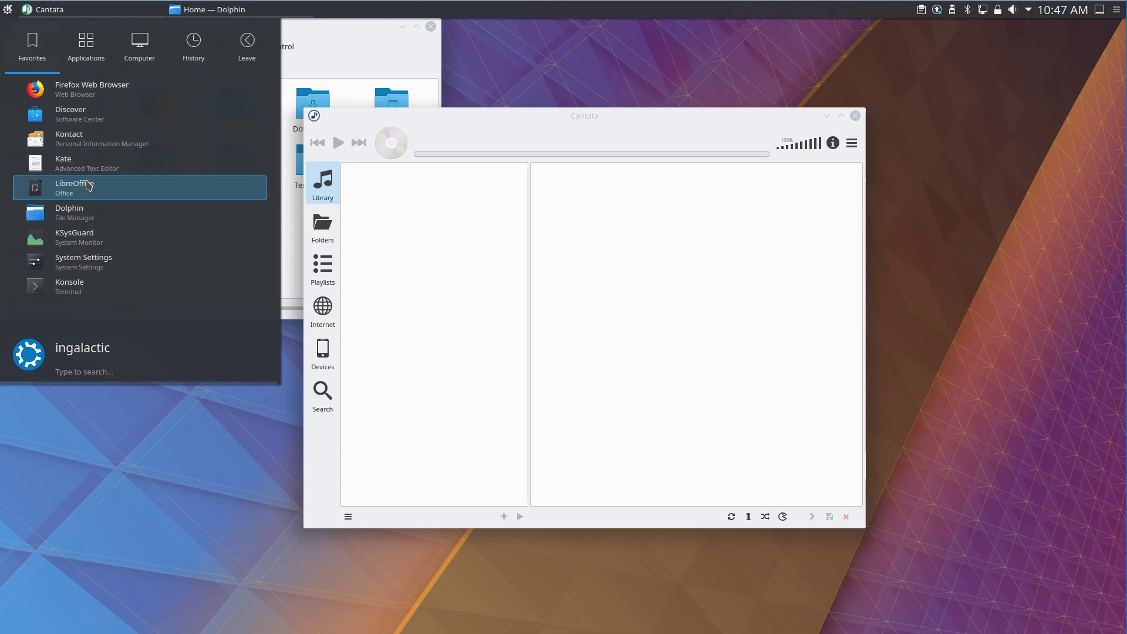
{"action": "left_click", "coordinate": [7, 12]}
Close Cantata and Dolphin, deselect the Home icon, and show the launcher's Favorites
{"action": "left_click_drag", "start_coordinate": [415, 113], "coordinate": [356, 97]}
{"action": "left_click", "coordinate": [796, 101]}
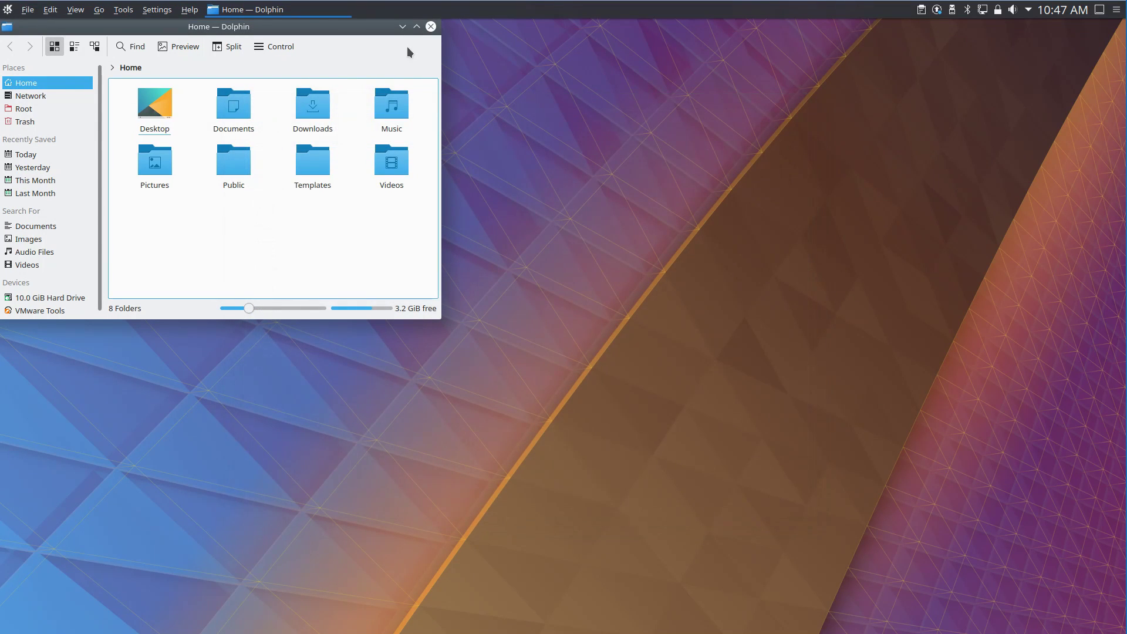
{"action": "left_click_drag", "start_coordinate": [372, 36], "coordinate": [530, 93]}
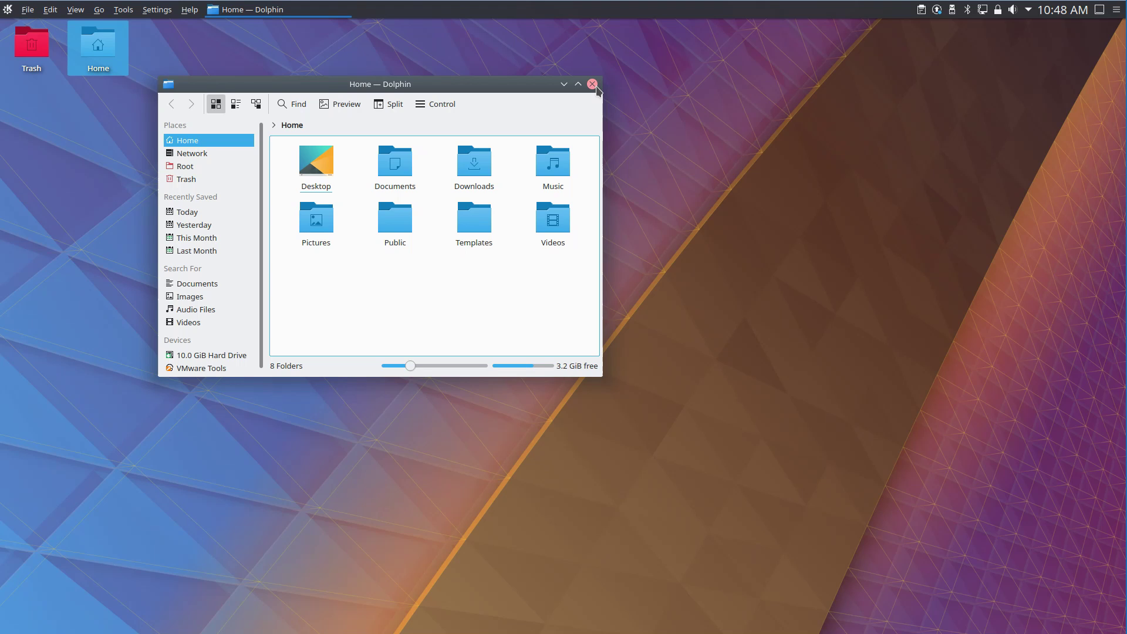
{"action": "left_click", "coordinate": [592, 84]}
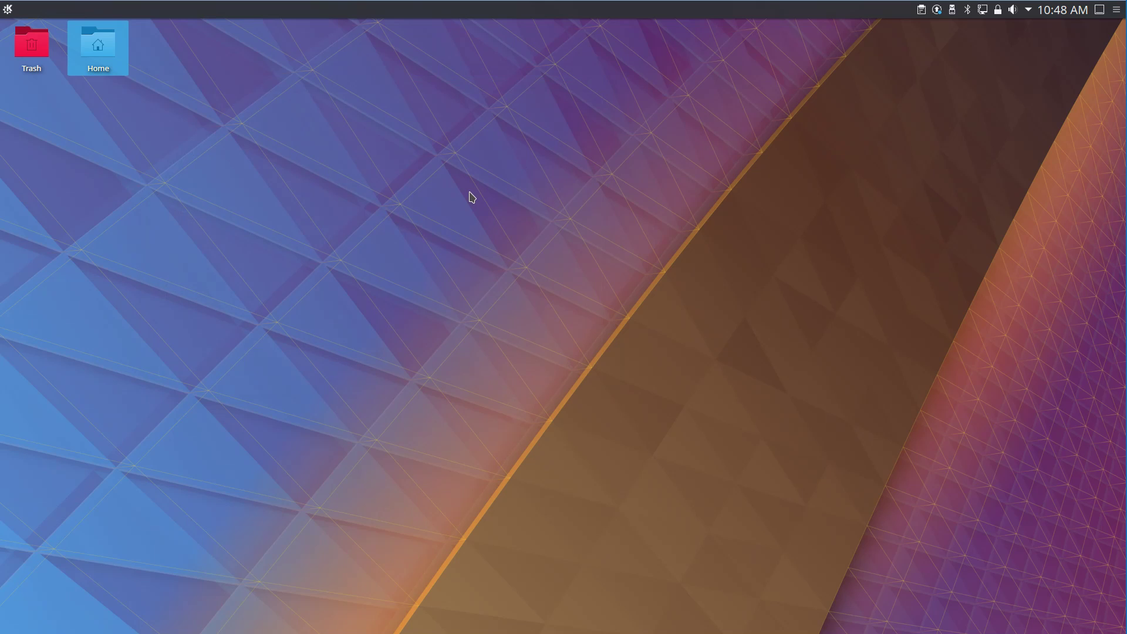
{"action": "left_click", "coordinate": [286, 148]}
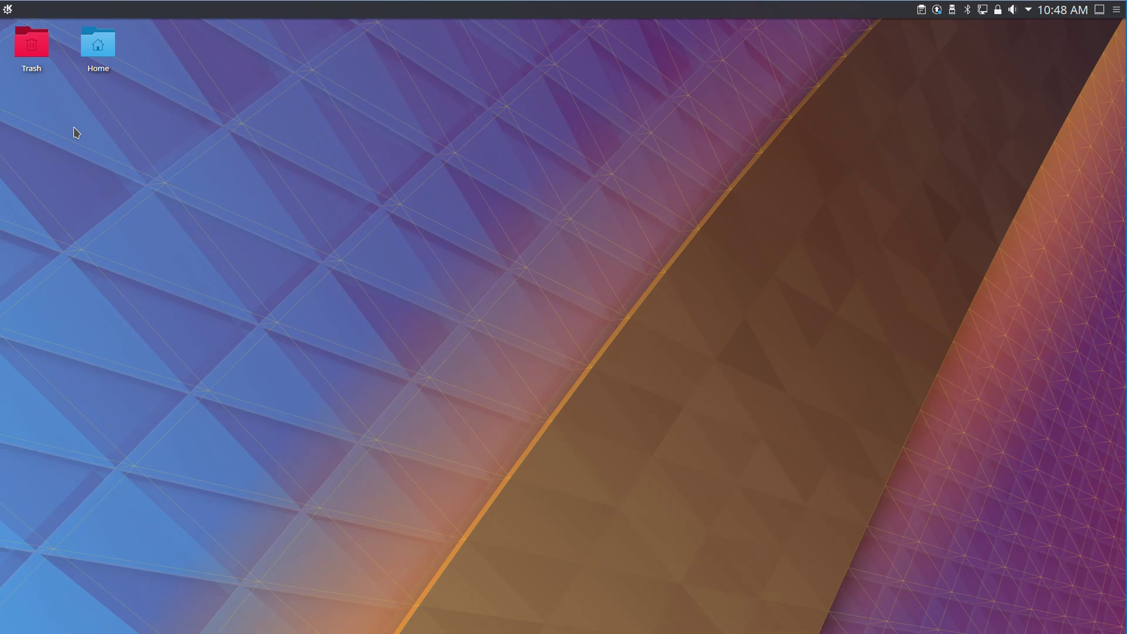
{"action": "left_click", "coordinate": [8, 9]}
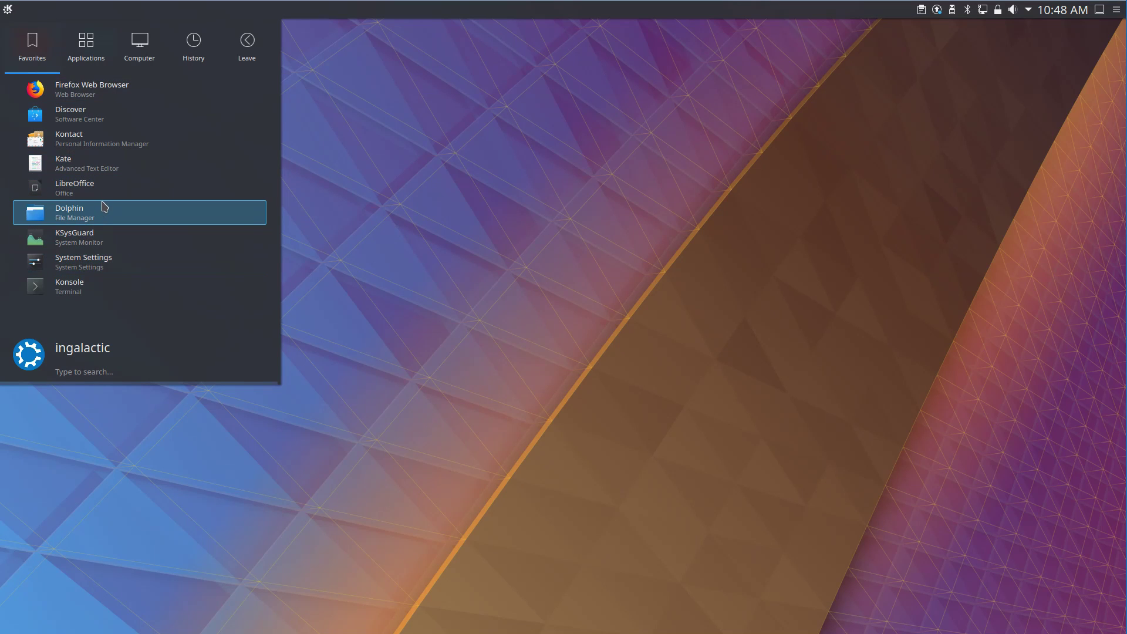
Launch System Settings from Favorites and enlarge its window from the bottom-right corner
{"action": "left_click", "coordinate": [103, 261]}
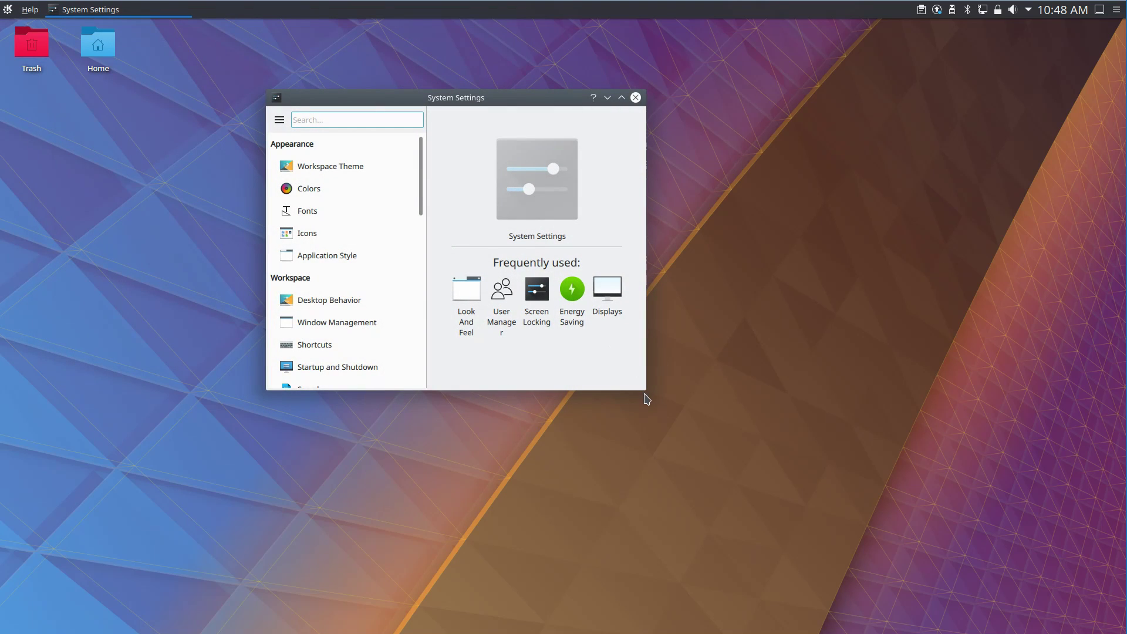
{"action": "left_click_drag", "start_coordinate": [645, 390], "coordinate": [782, 456]}
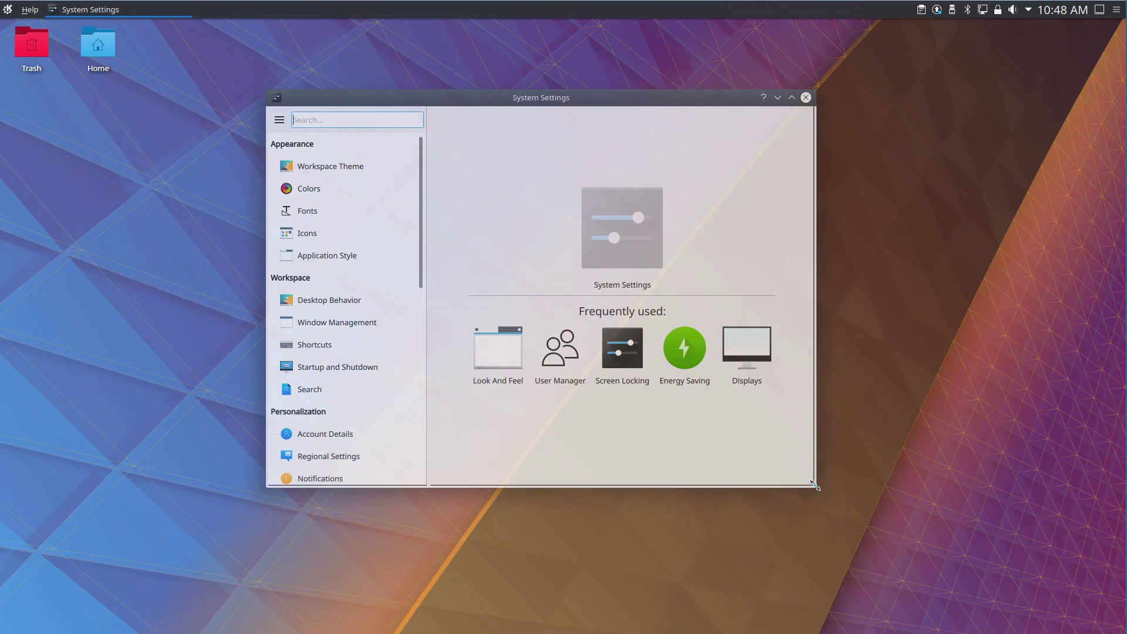
{"action": "scroll", "coordinate": [352, 328], "scroll_direction": "down", "scroll_amount": 3}
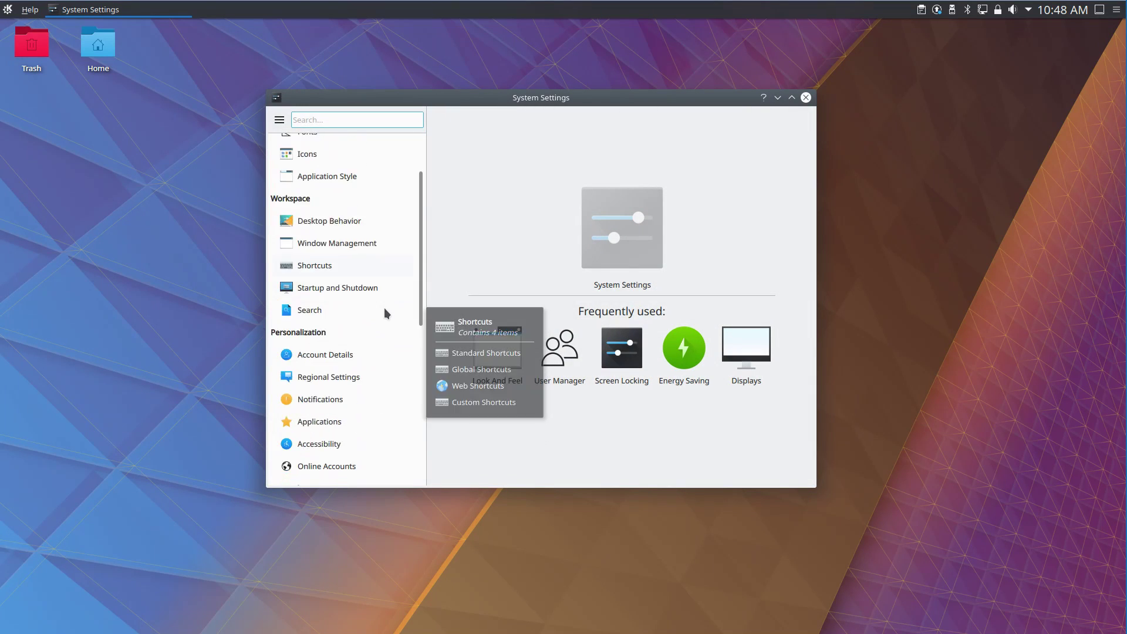
{"action": "scroll", "coordinate": [387, 306], "scroll_direction": "down", "scroll_amount": 2}
{"action": "left_click_drag", "start_coordinate": [422, 315], "coordinate": [419, 176]}
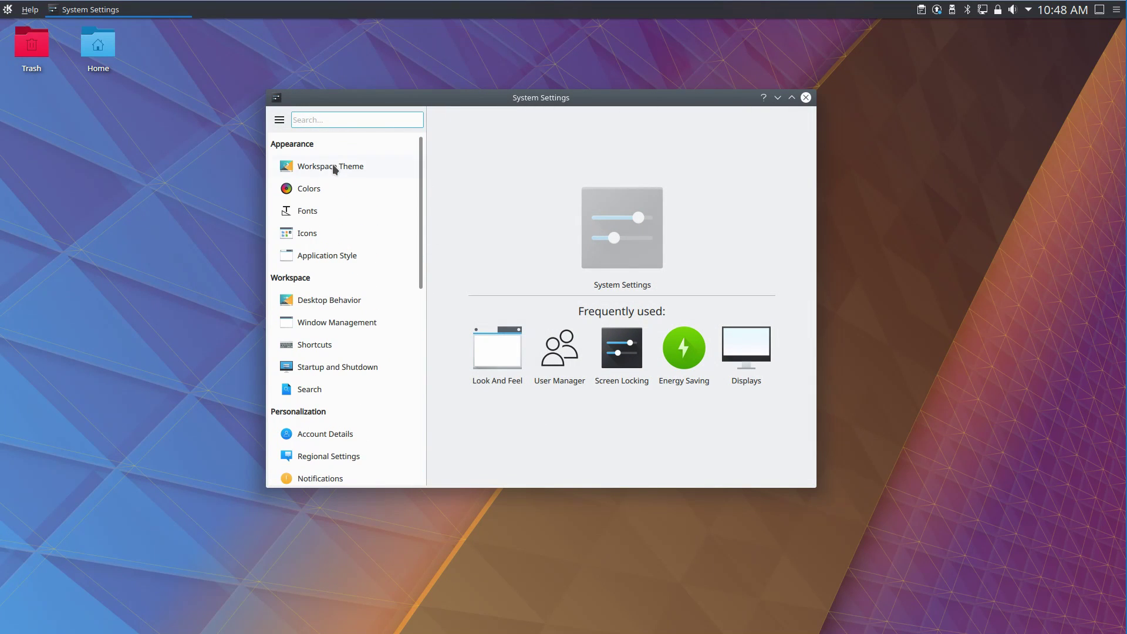
Browse the System Settings sidebar categories and frequently used modules
{"action": "mouse_move", "coordinate": [334, 169]}
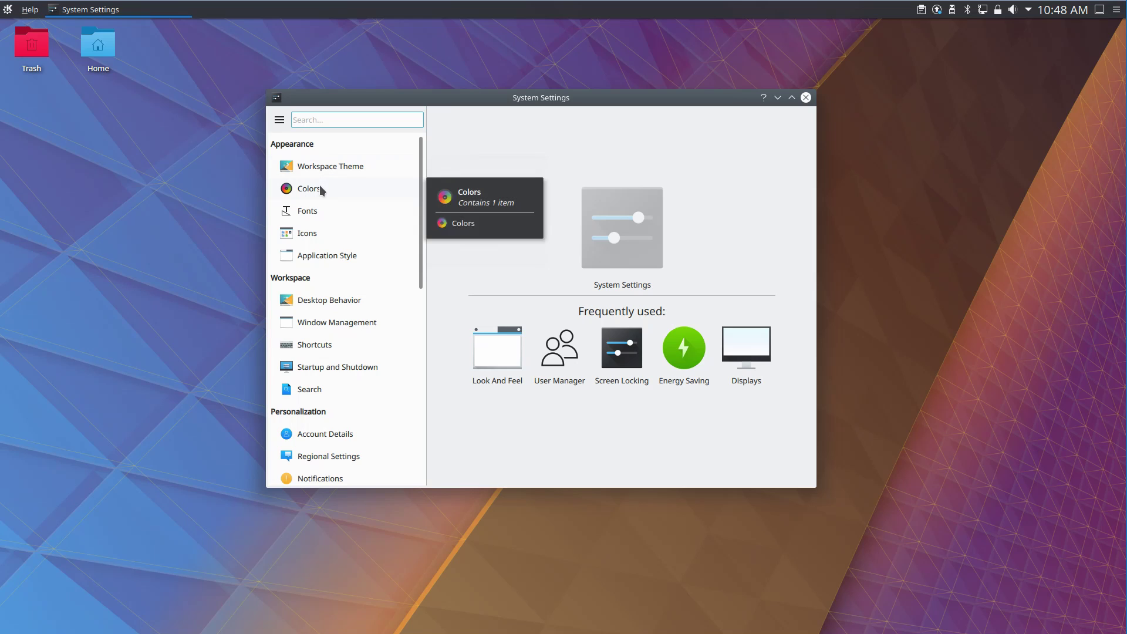
{"action": "mouse_move", "coordinate": [318, 232]}
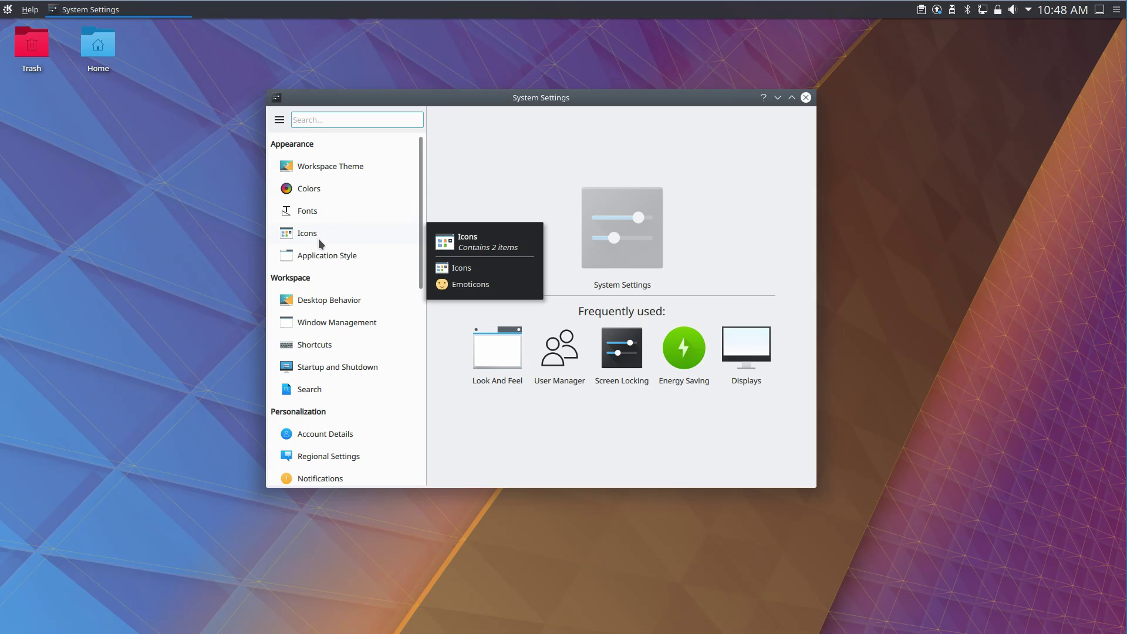
{"action": "mouse_move", "coordinate": [321, 263]}
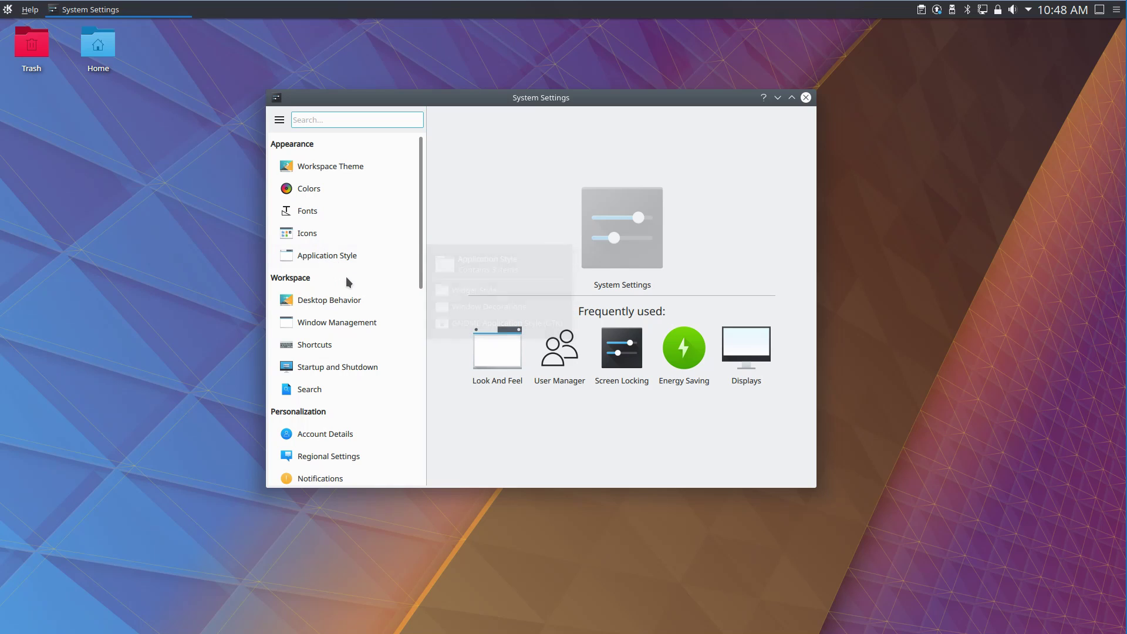
{"action": "left_click_drag", "start_coordinate": [422, 250], "coordinate": [423, 311]}
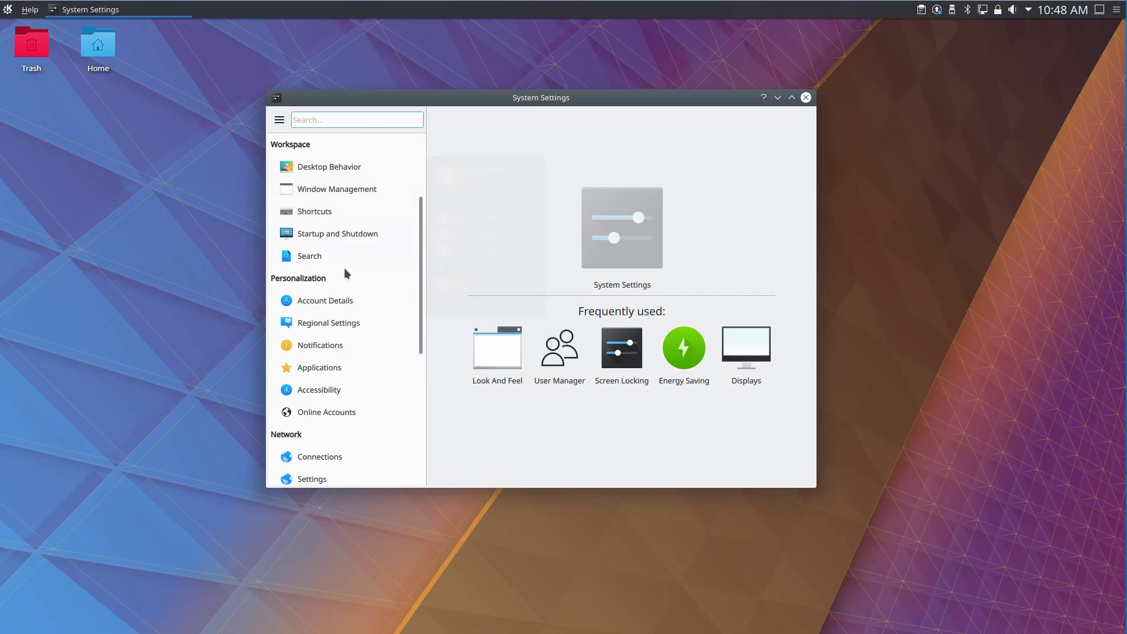
{"action": "scroll", "coordinate": [344, 371], "scroll_direction": "down", "scroll_amount": 5}
{"action": "scroll", "coordinate": [364, 371], "scroll_direction": "up", "scroll_amount": 1}
{"action": "mouse_move", "coordinate": [366, 362]}
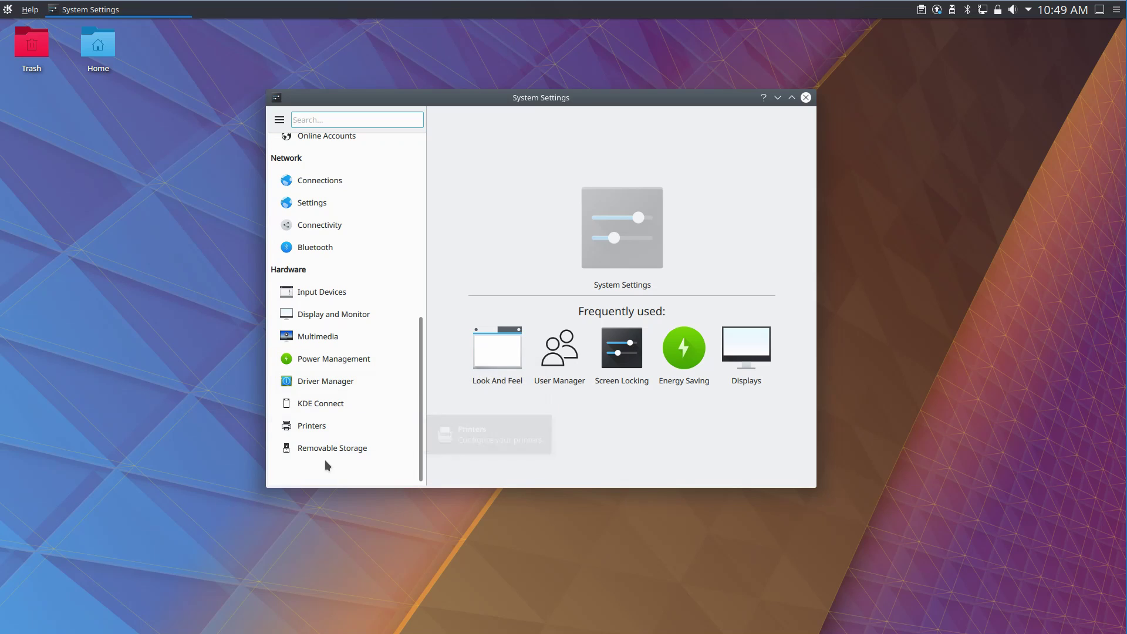
{"action": "scroll", "coordinate": [343, 435], "scroll_direction": "up", "scroll_amount": 10}
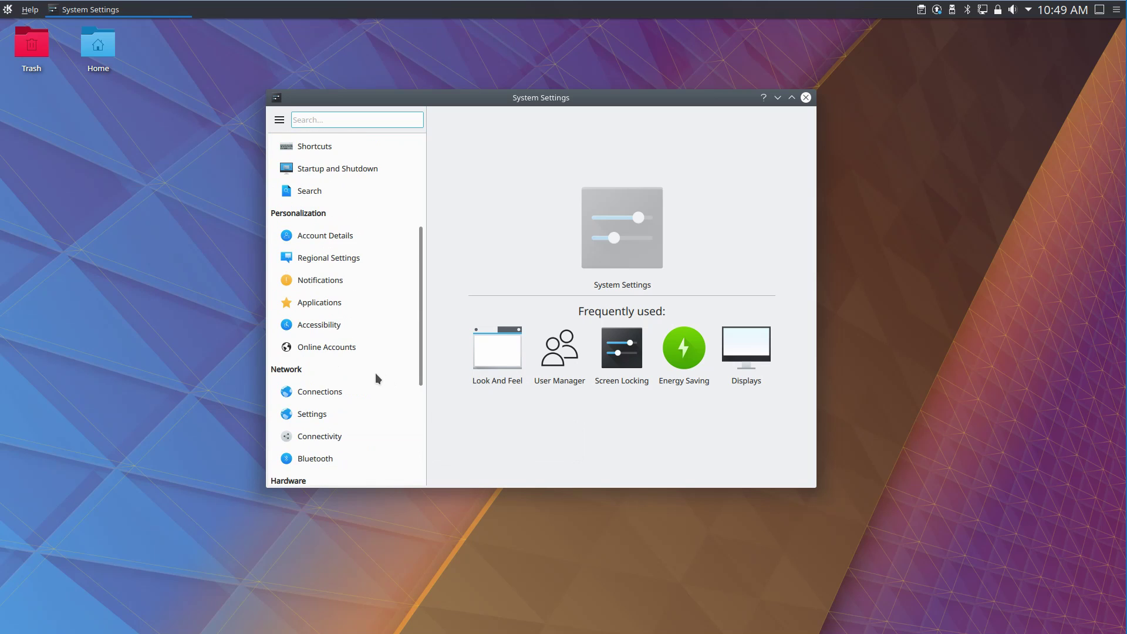
{"action": "scroll", "coordinate": [375, 372], "scroll_direction": "up", "scroll_amount": 3}
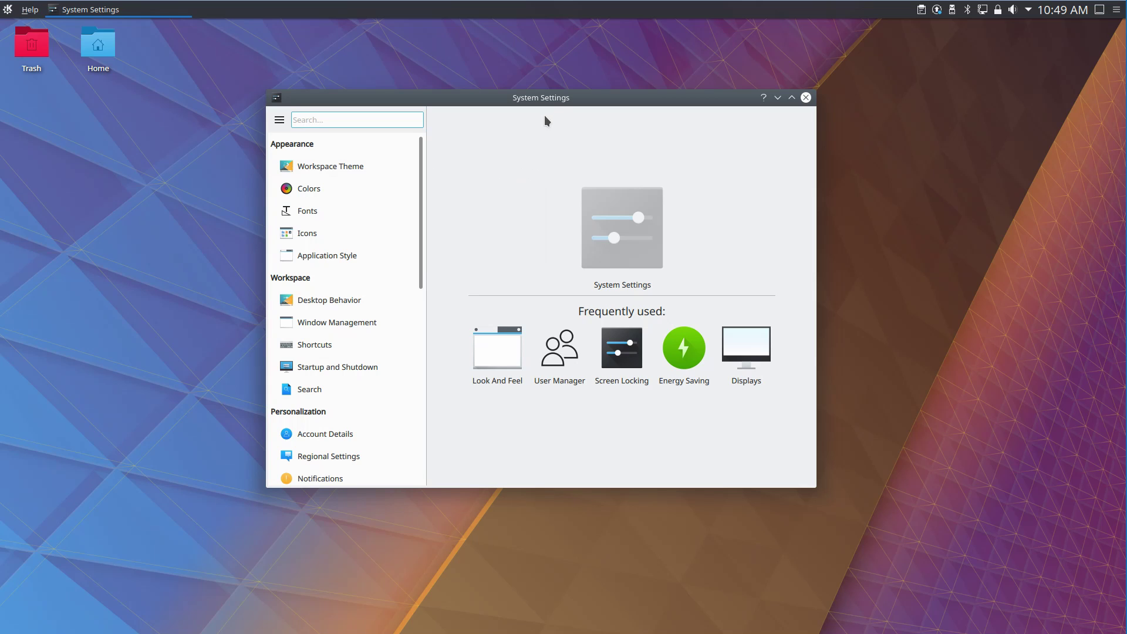
Reposition the System Settings window a few times, then close it to reveal the bare desktop
{"action": "left_click_drag", "start_coordinate": [559, 100], "coordinate": [567, 96]}
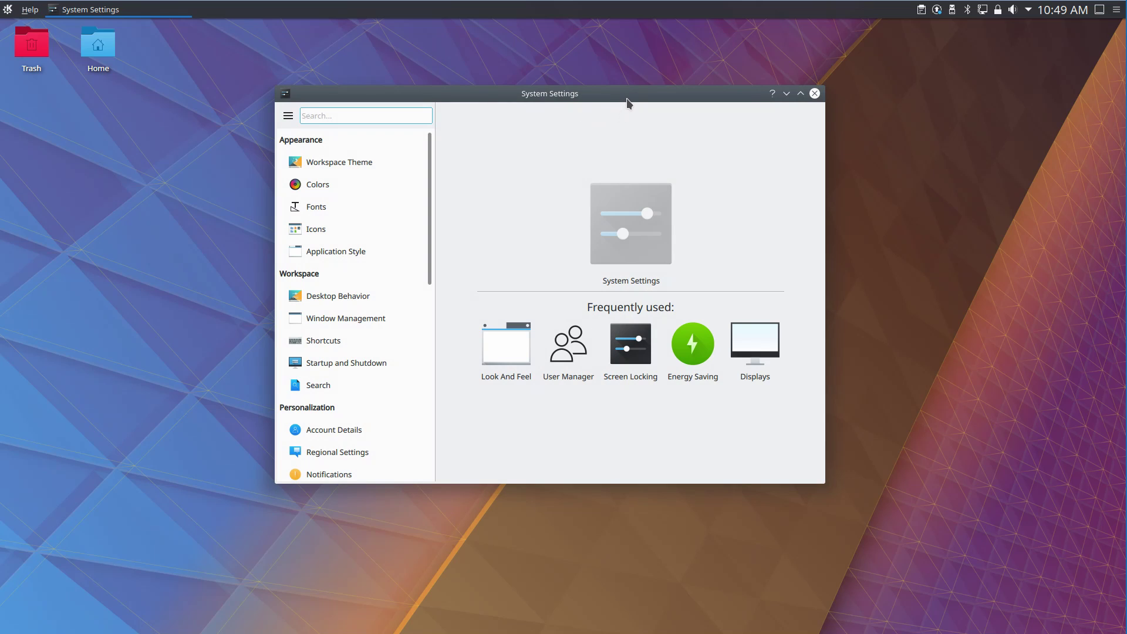
{"action": "left_click_drag", "start_coordinate": [626, 100], "coordinate": [627, 116]}
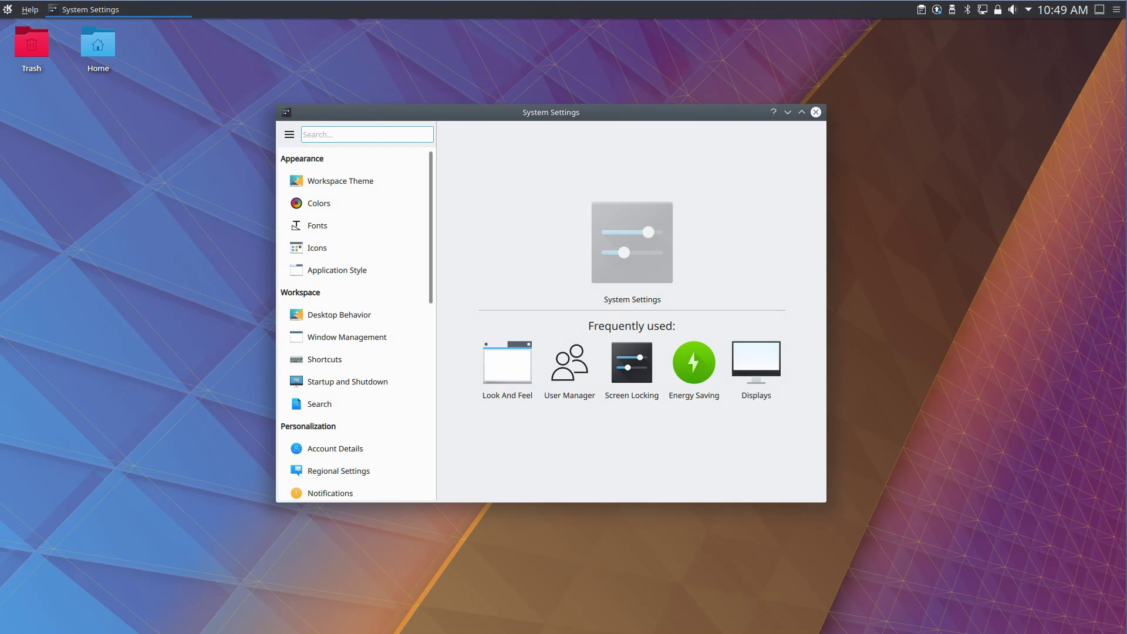
{"action": "left_click_drag", "start_coordinate": [709, 116], "coordinate": [688, 97]}
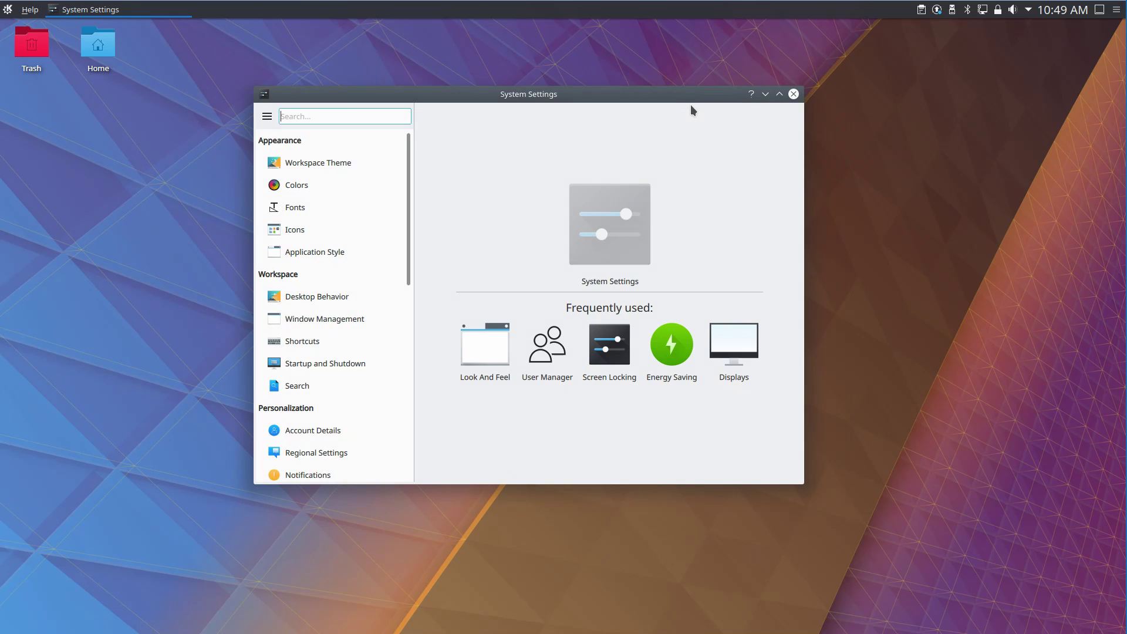
{"action": "left_click_drag", "start_coordinate": [689, 99], "coordinate": [664, 111]}
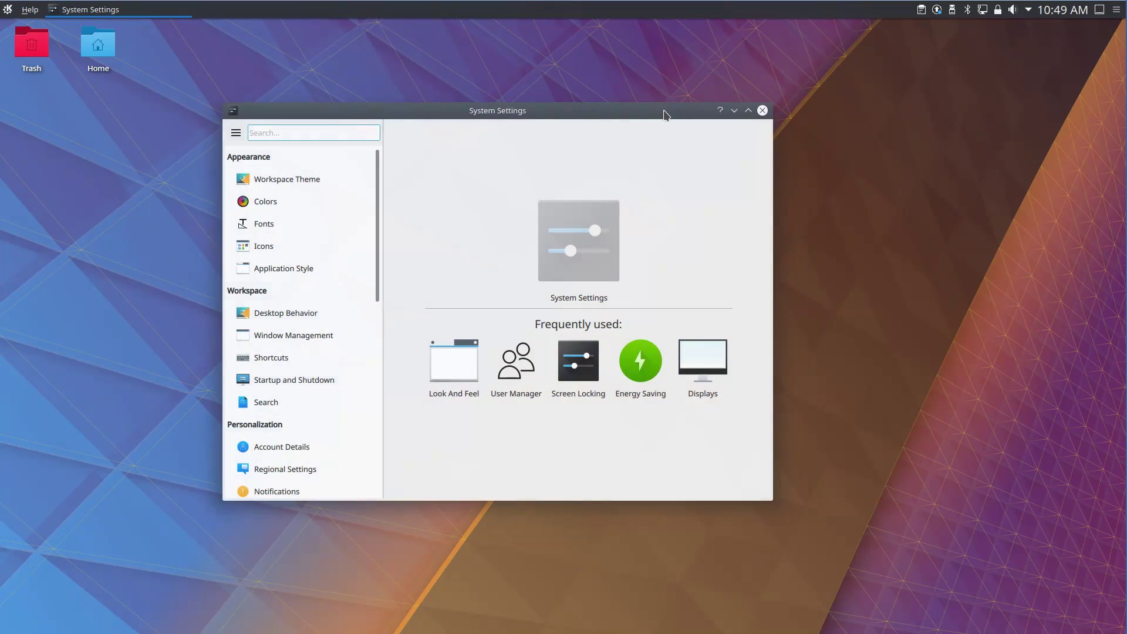
{"action": "left_click", "coordinate": [762, 111]}
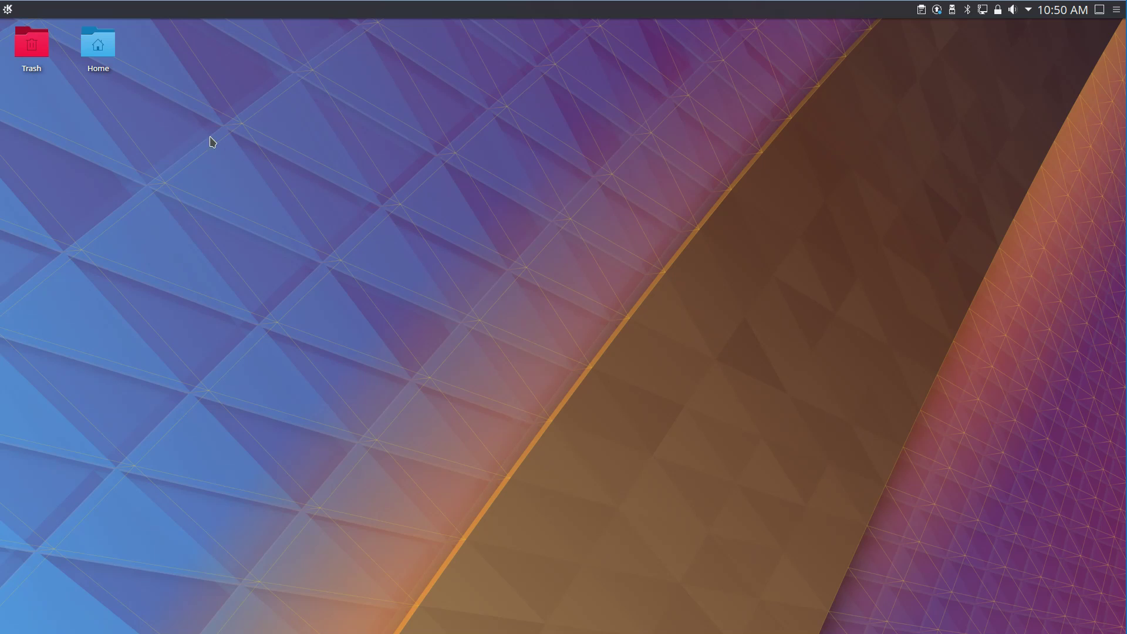
Open the Home folder in Dolphin from the desktop icon and centre its window on screen
{"action": "left_click", "coordinate": [111, 48]}
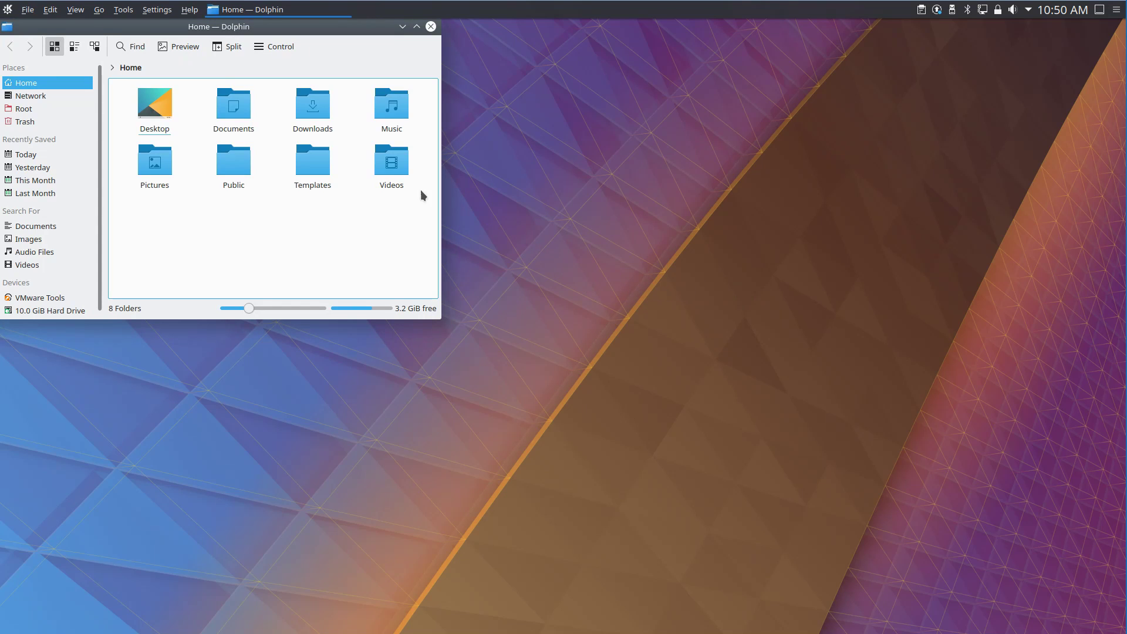
{"action": "left_click_drag", "start_coordinate": [287, 27], "coordinate": [544, 127]}
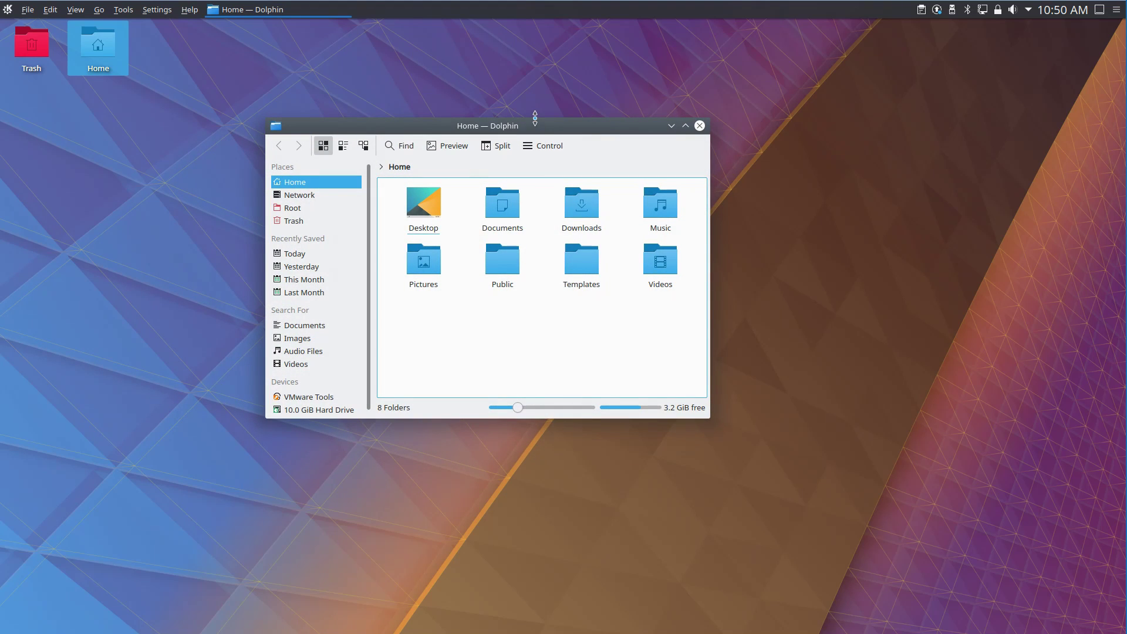